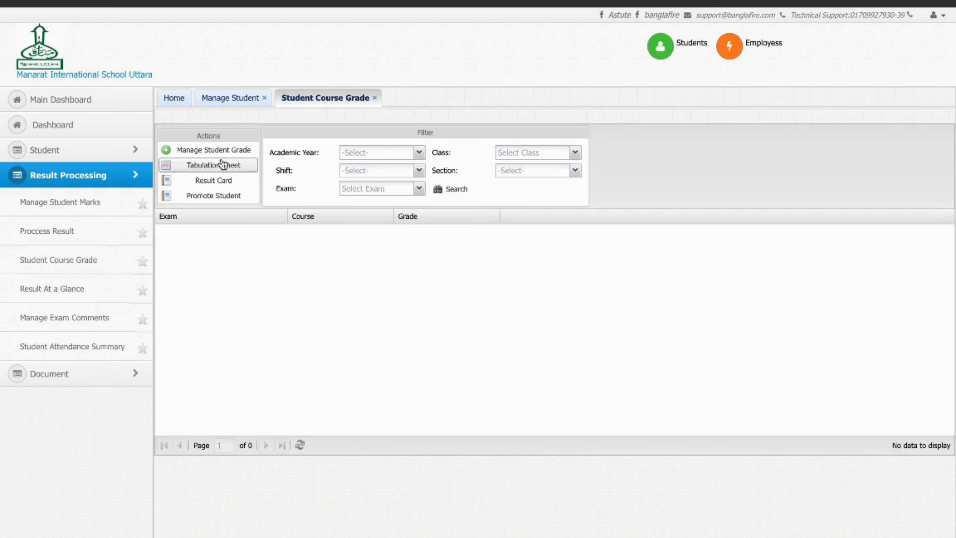
- Open a student grade entry form with academic year 2024-25, class KG, version English Medium and section Jupiter
click(213, 150)
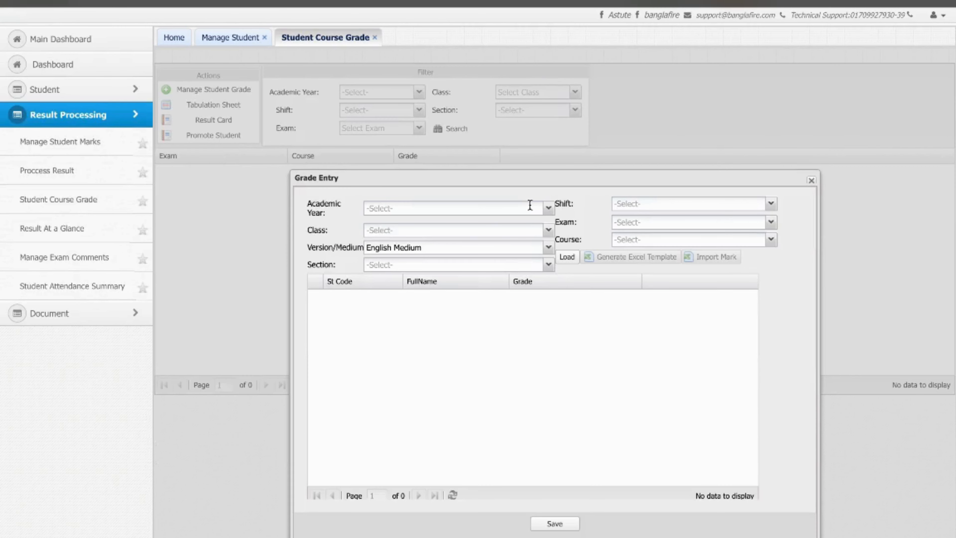
click(549, 211)
click(527, 229)
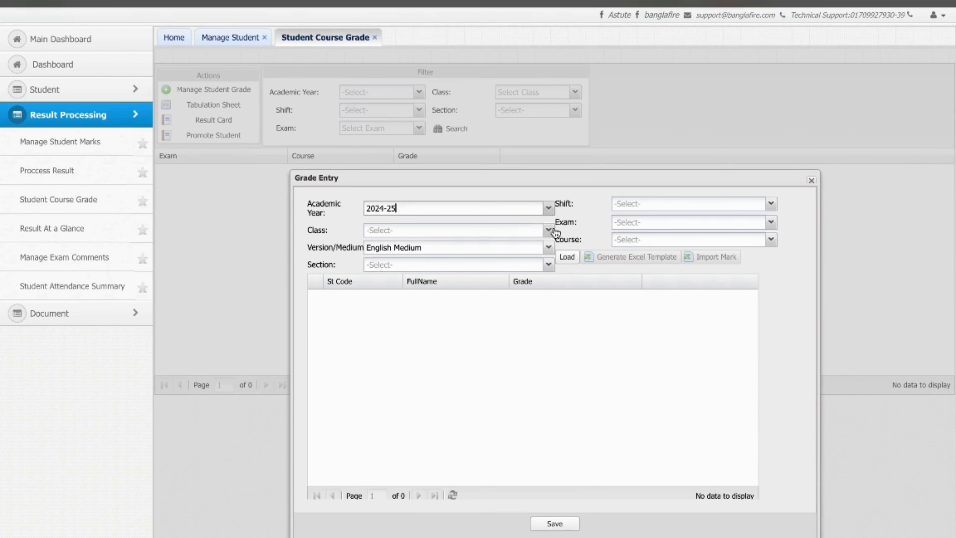
click(548, 230)
click(525, 241)
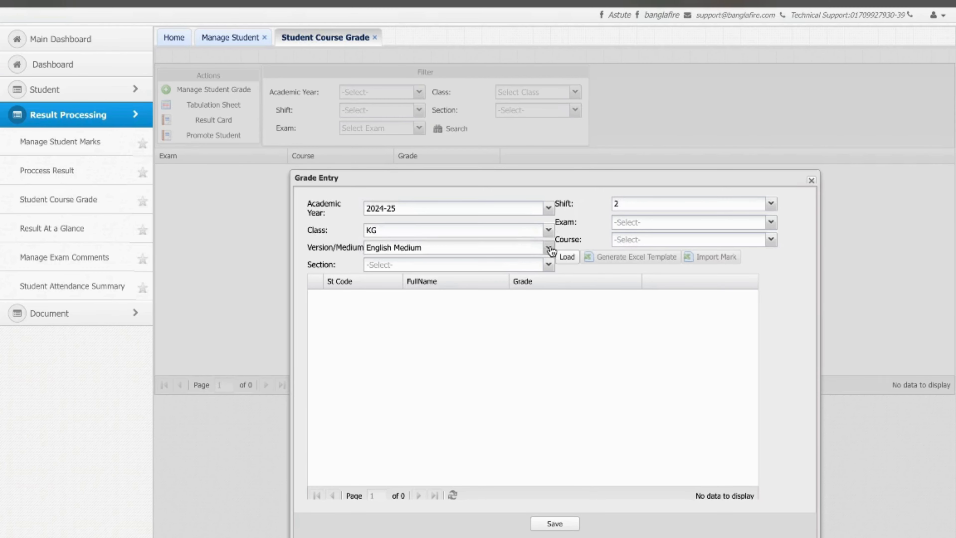
click(549, 248)
click(531, 264)
click(550, 264)
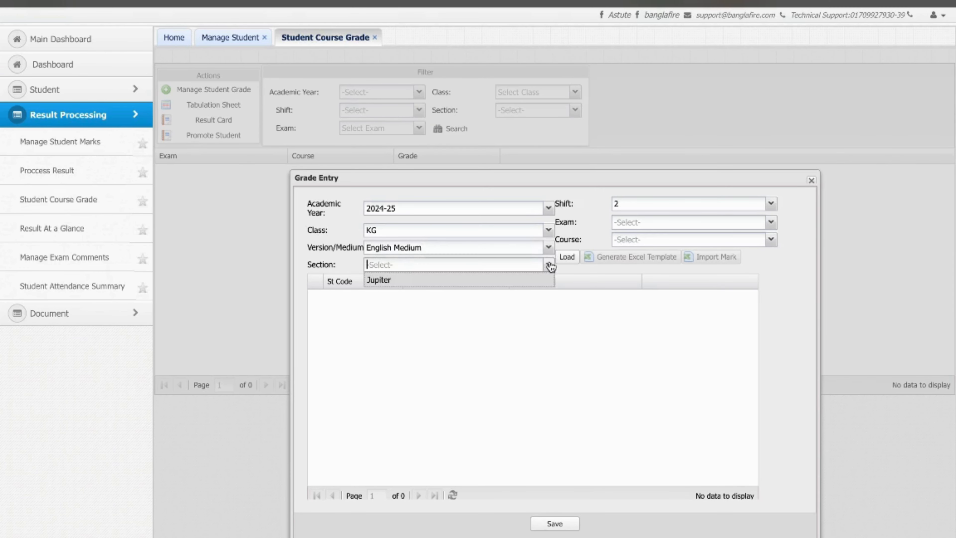
click(517, 281)
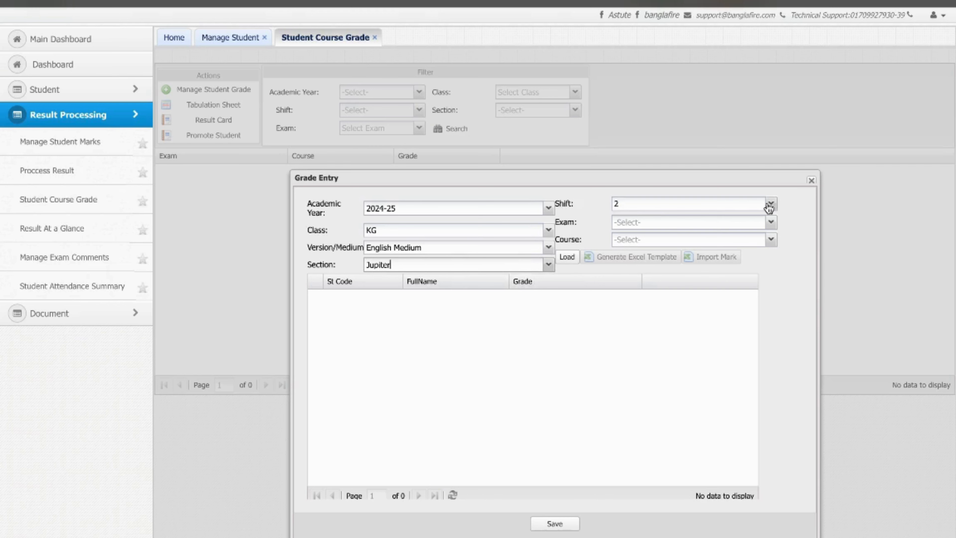
- Set the grade entry's shift to Morning and its exam to Half Yearly Exam
click(769, 207)
click(747, 222)
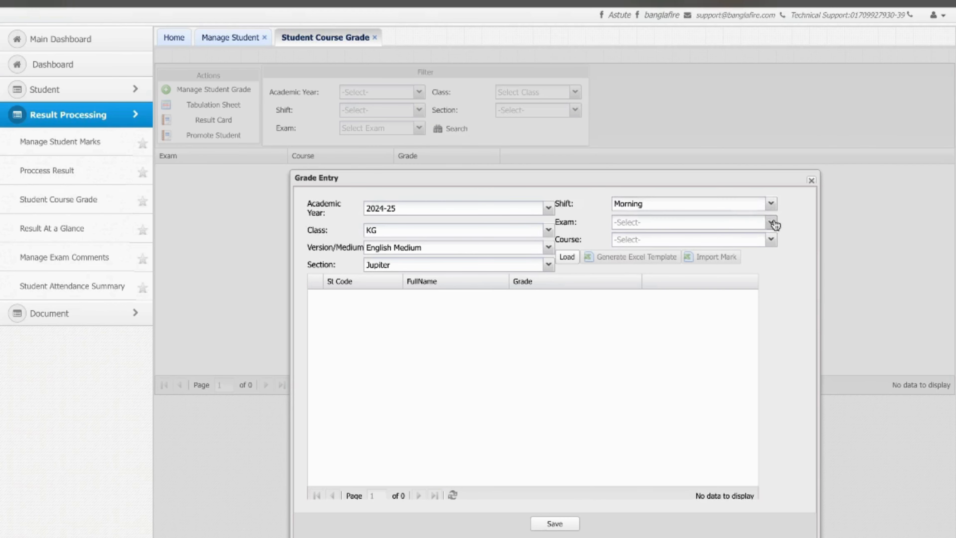
click(771, 222)
click(744, 240)
- Choose the course "Develops personal skill." for the grade entry and load its student list
click(771, 239)
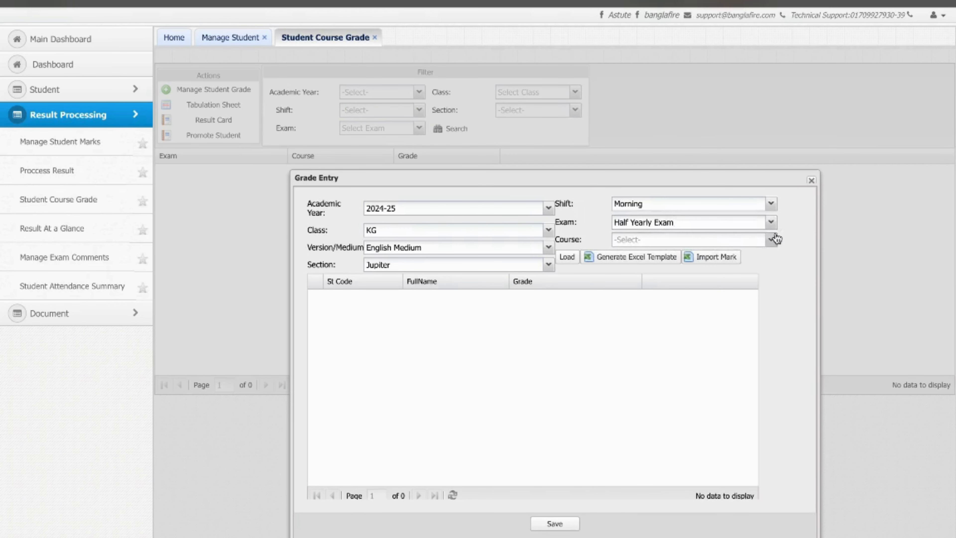
scroll(706, 363, down, 10)
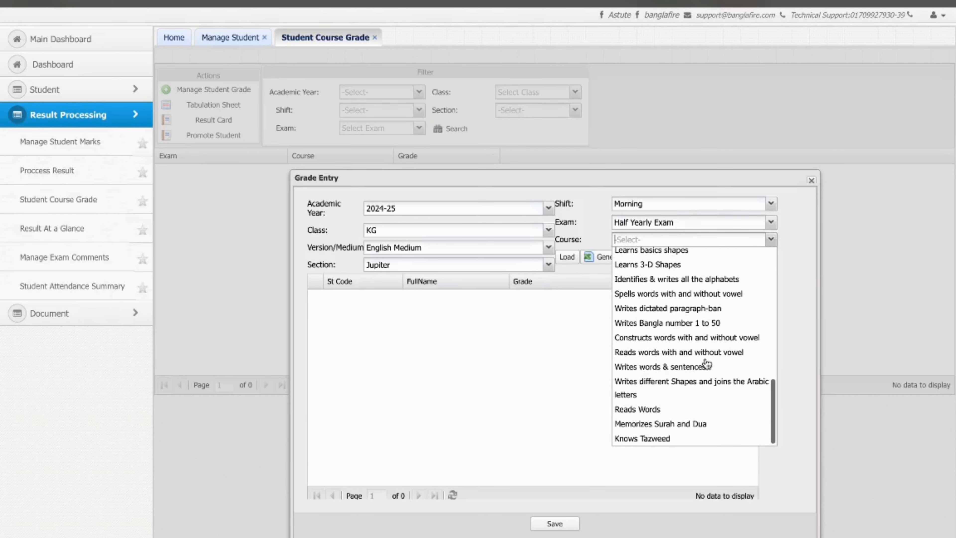
scroll(707, 363, up, 5)
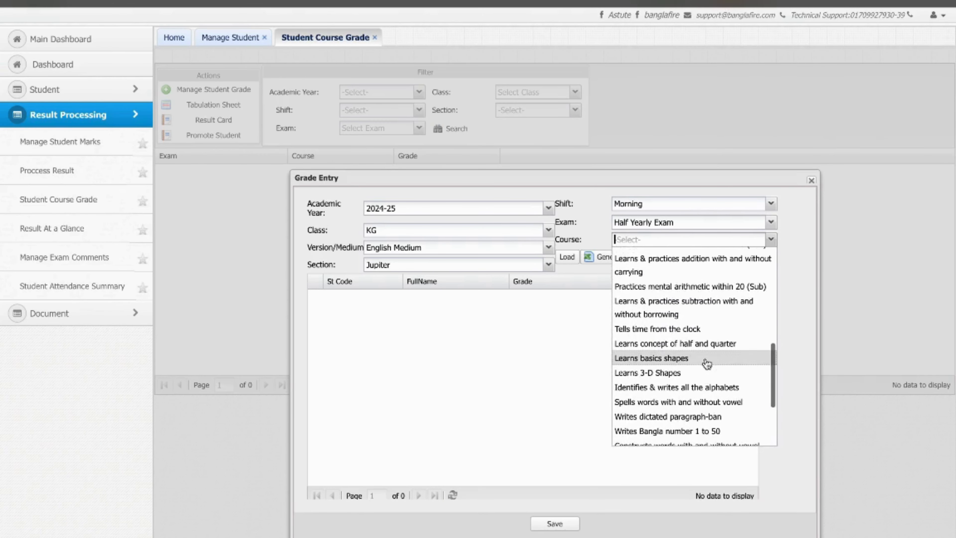
scroll(706, 364, up, 3)
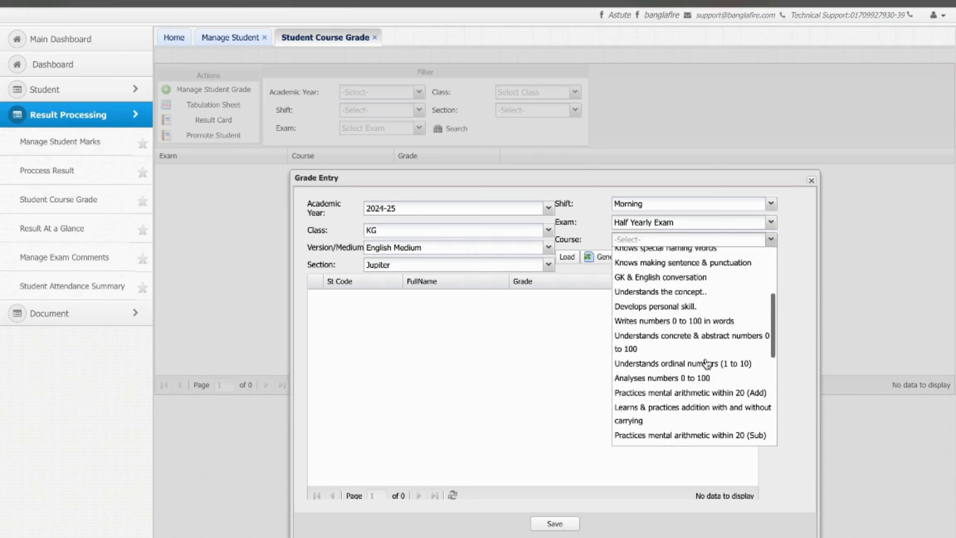
click(663, 308)
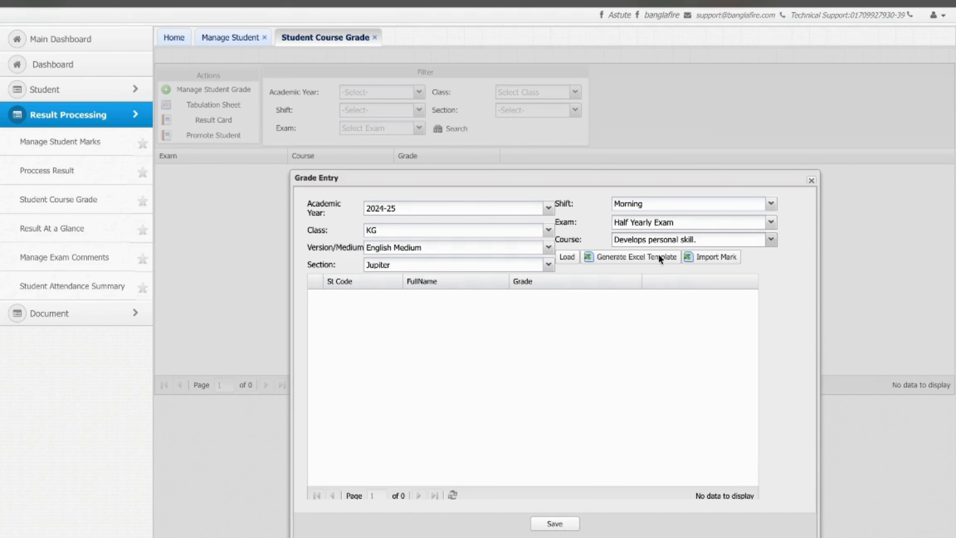
click(568, 258)
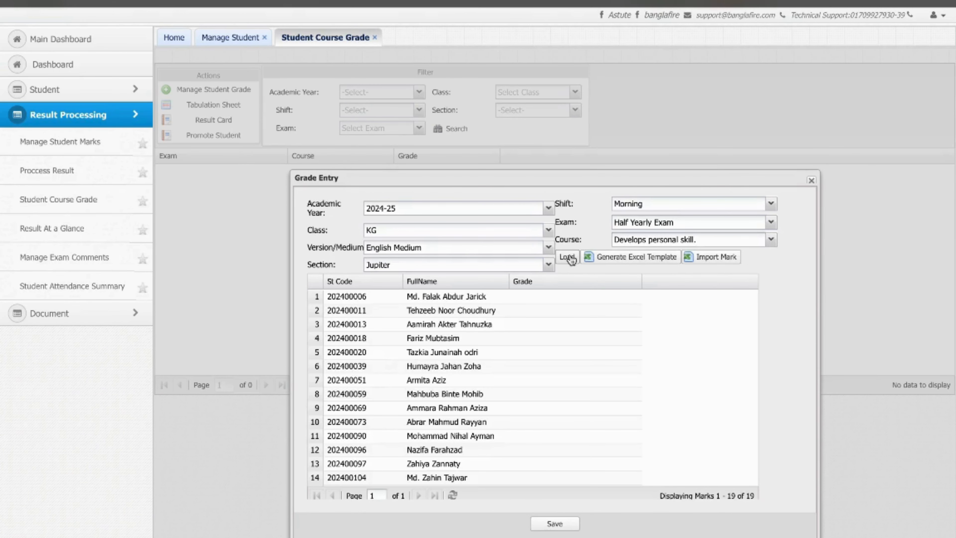
scroll(477, 324, down, 5)
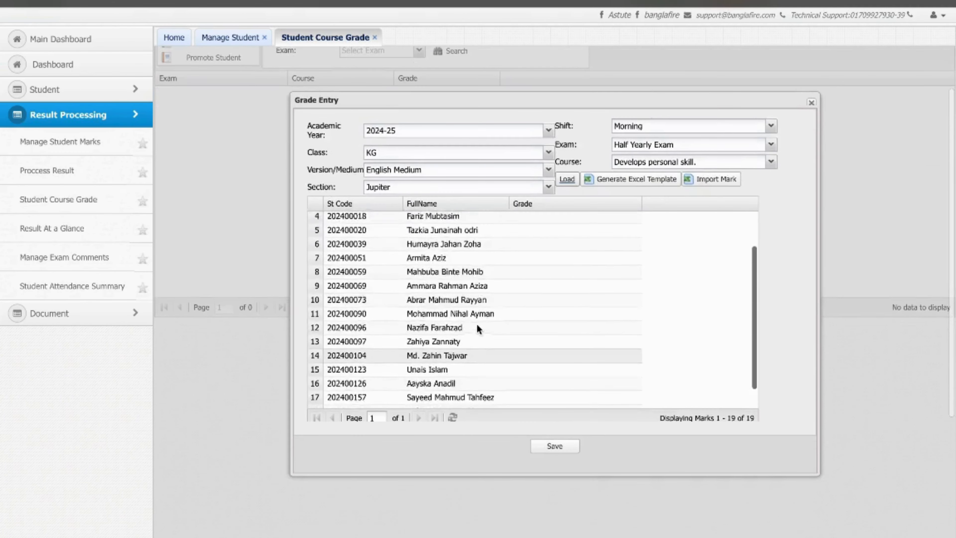
scroll(477, 324, up, 5)
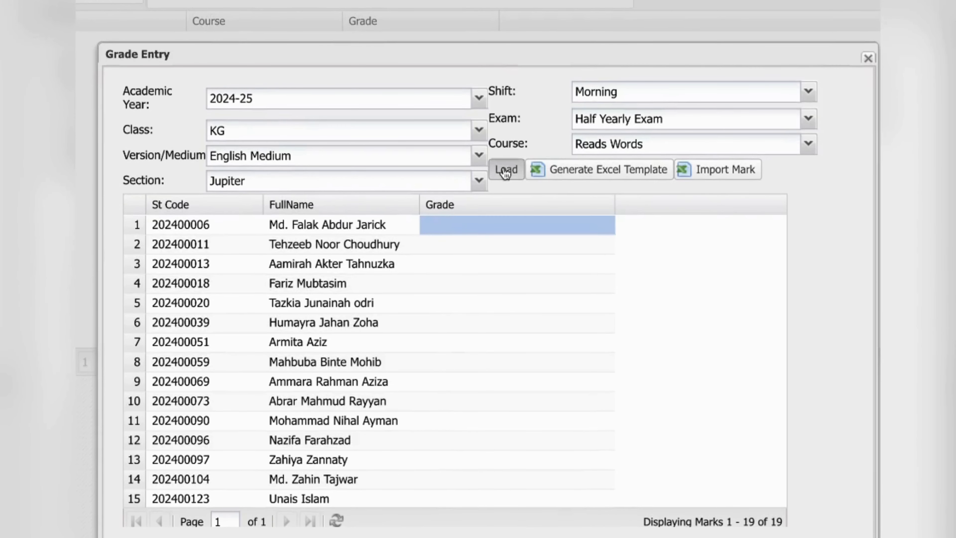
- Load the student list for the Reads Words course and grade the first student A+
click(506, 106)
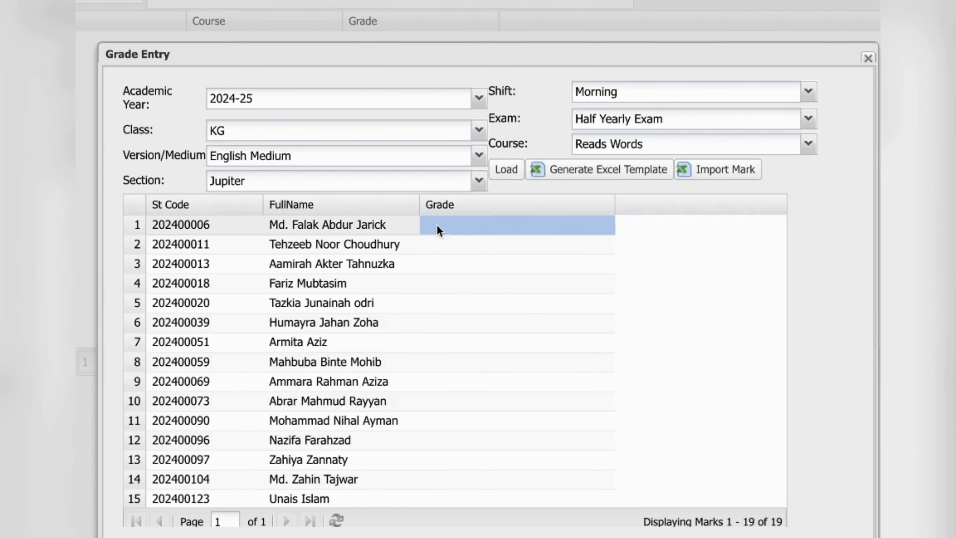
click(613, 230)
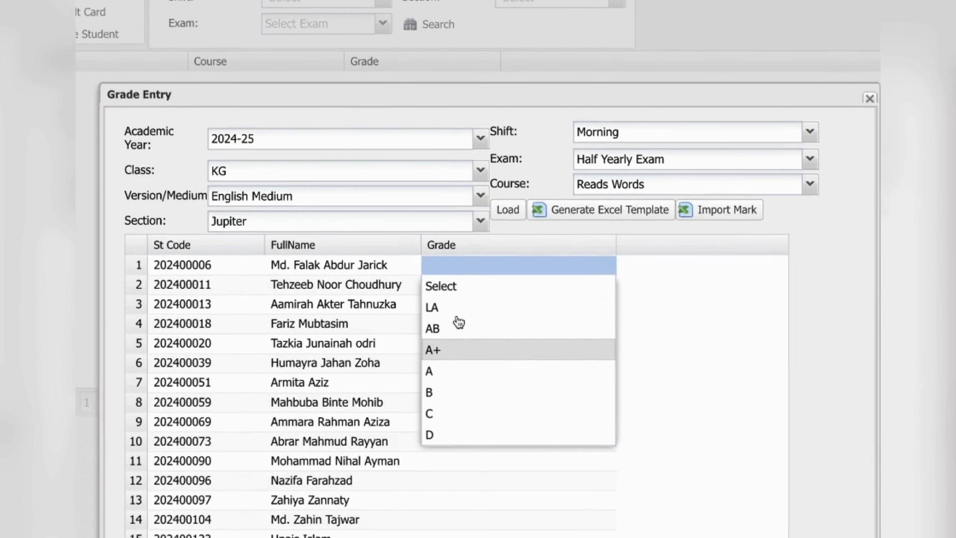
click(438, 350)
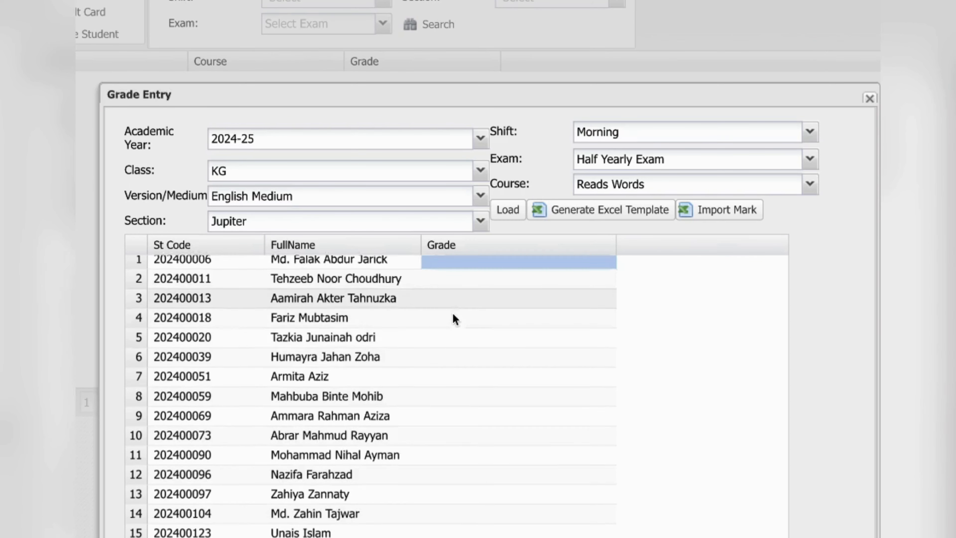
- Give the second and third students in the Reads Words list the grade A
click(447, 291)
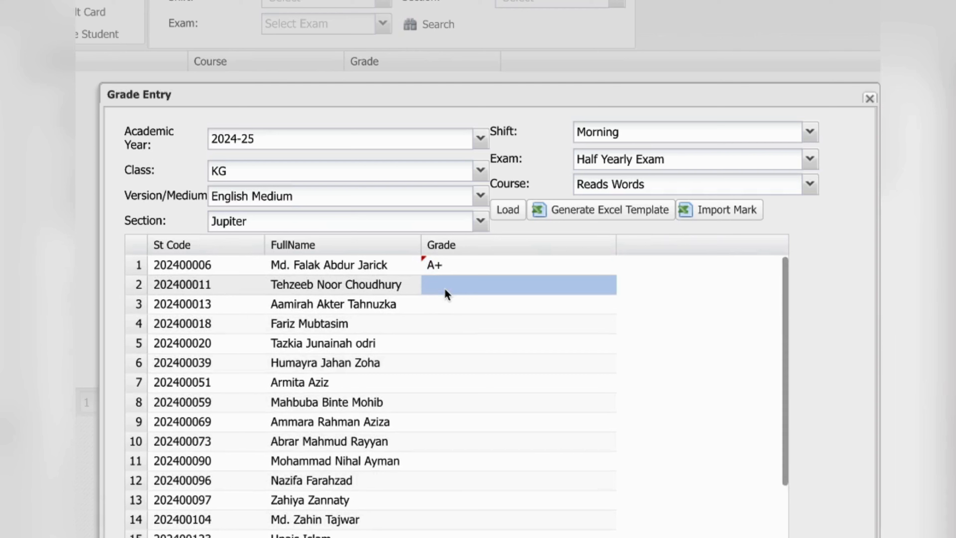
click(446, 292)
click(607, 287)
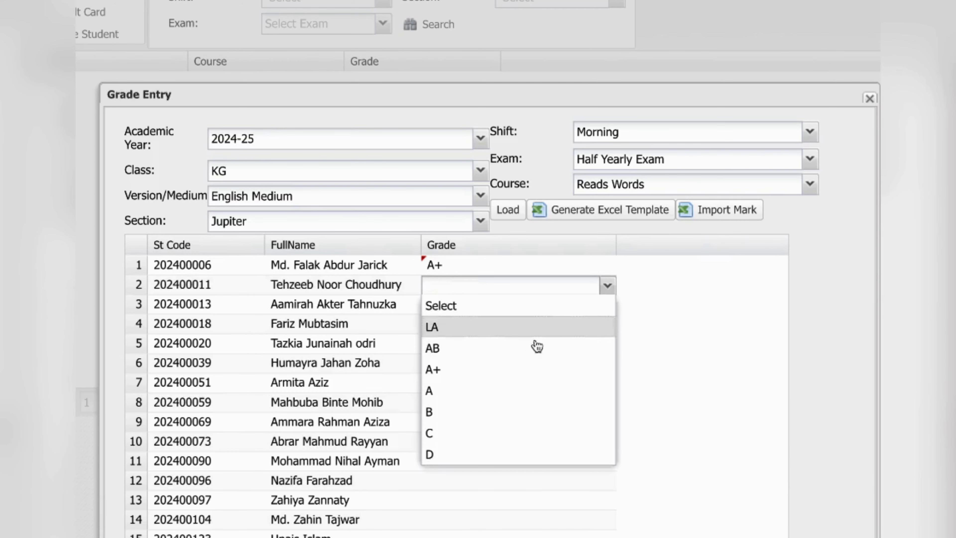
click(512, 394)
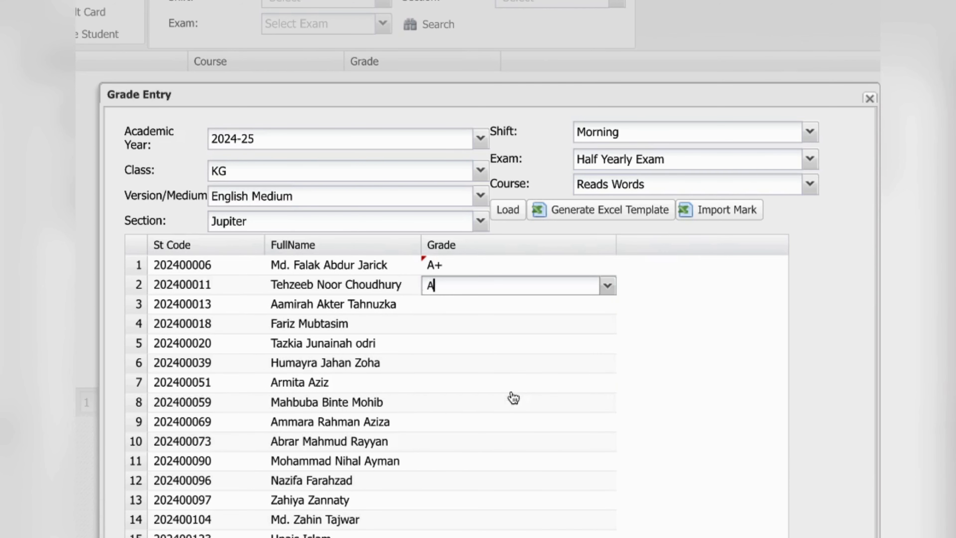
click(461, 312)
click(460, 308)
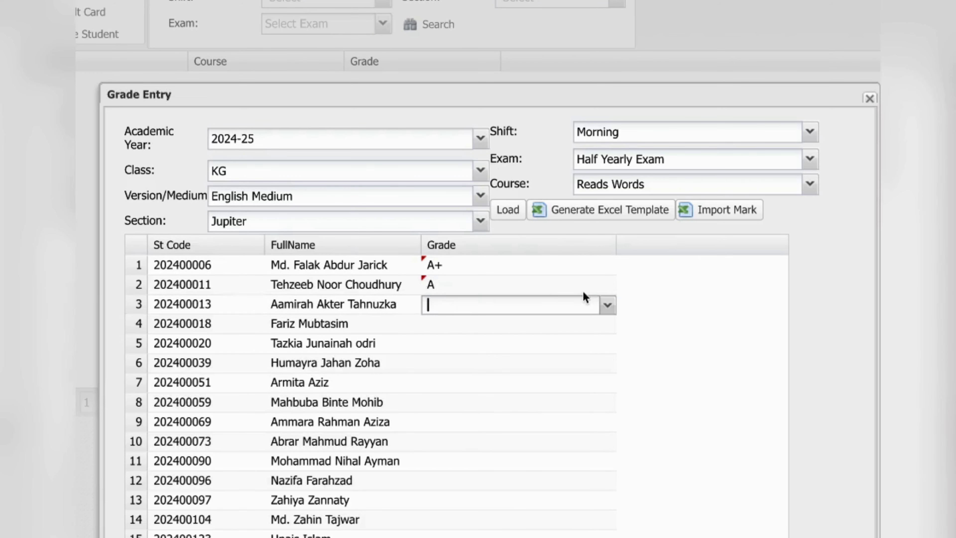
scroll(614, 313, down, 3)
click(607, 212)
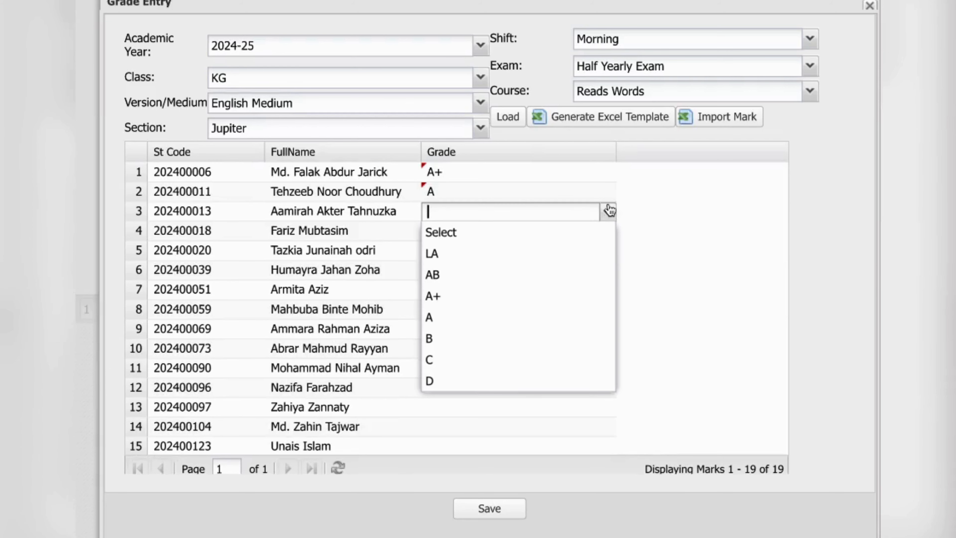
click(463, 317)
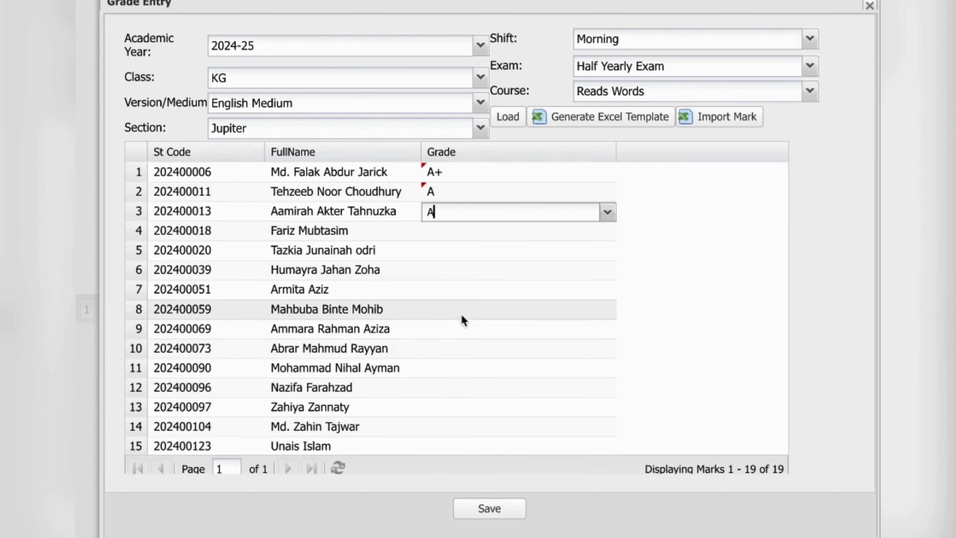
- Grade the student in row 4 A+ and the student in row 6 B
click(458, 230)
click(458, 230)
click(607, 231)
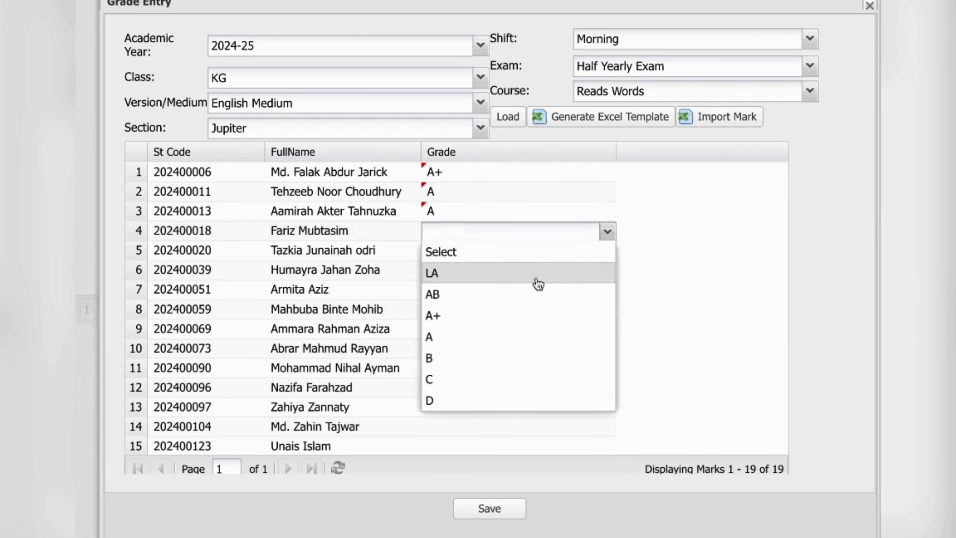
click(509, 316)
click(455, 270)
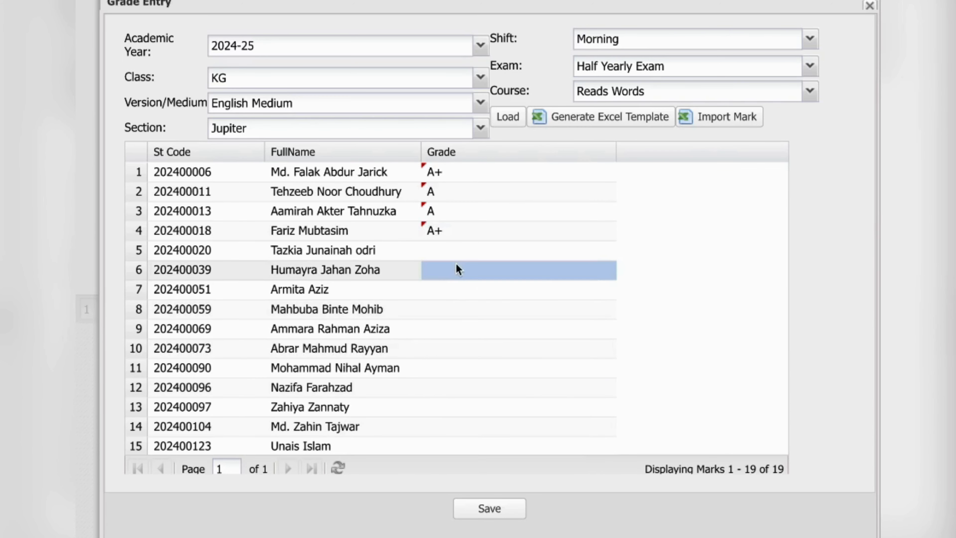
click(456, 268)
click(608, 270)
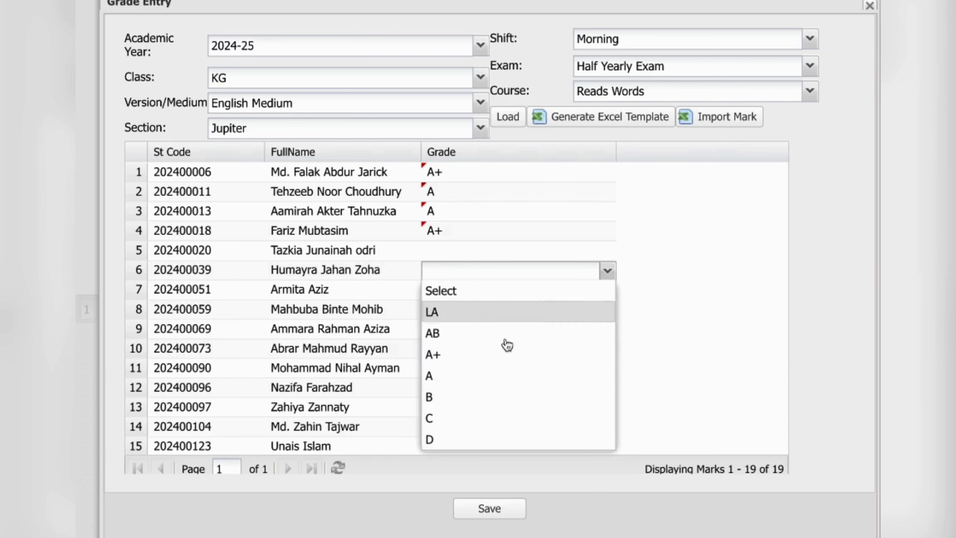
click(461, 398)
- Grade the student in row 8 A+ and save the Reads Words grades
click(459, 307)
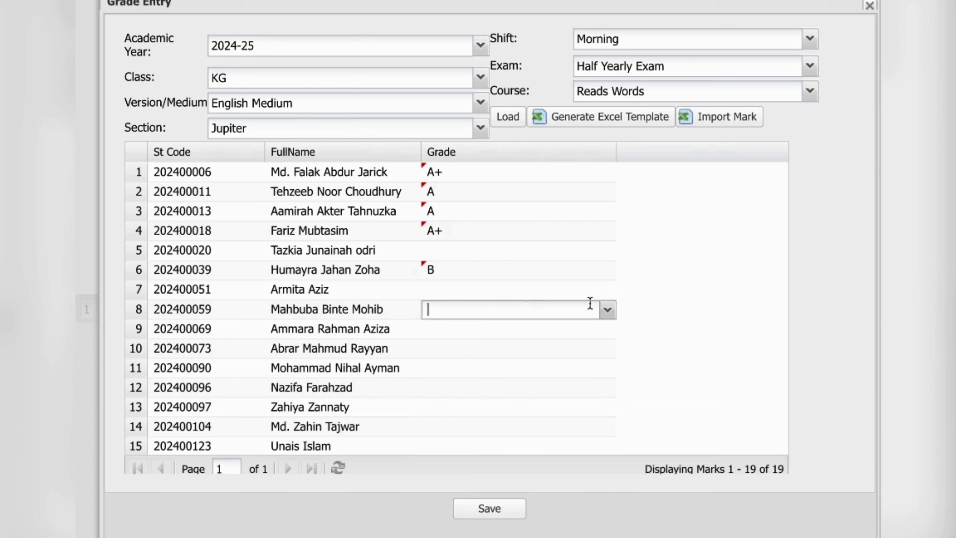
click(610, 314)
click(482, 397)
scroll(559, 266, down, 2)
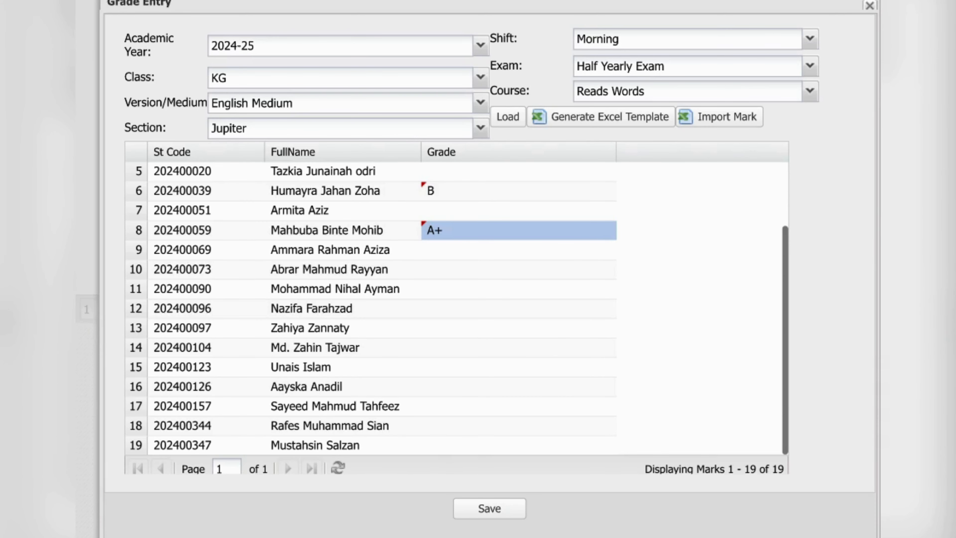
click(482, 514)
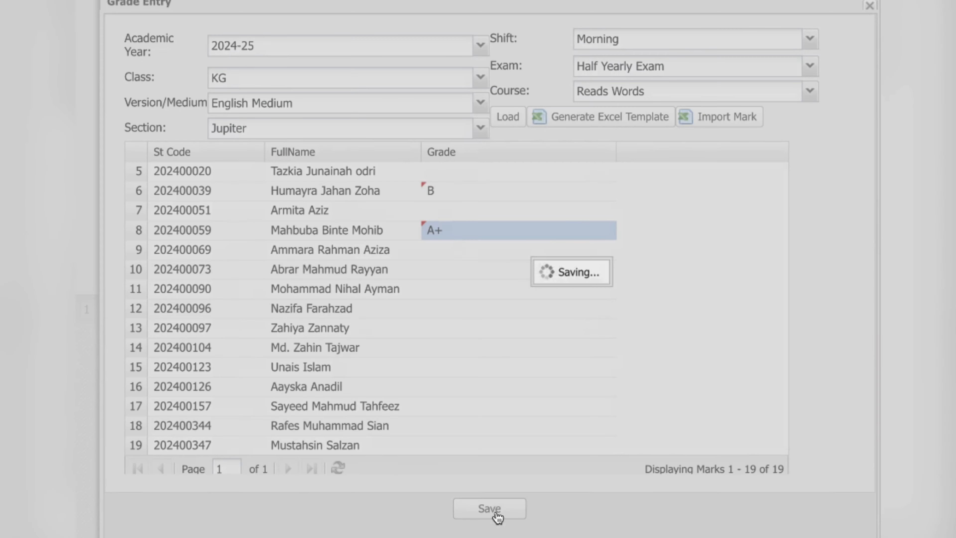
click(571, 307)
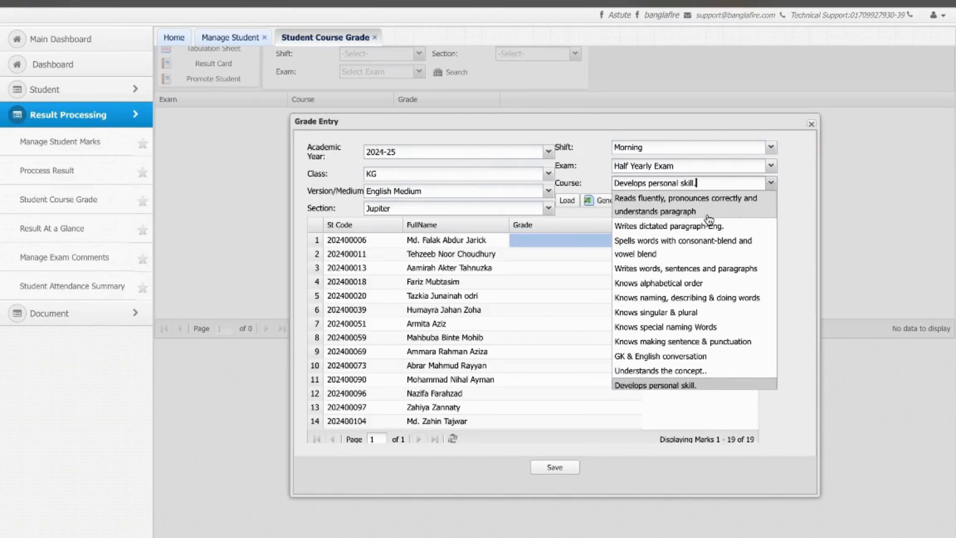
- Load the course "Reads fluently, pronounces correctly and understands paragraph" and review the grades of all its students
click(709, 210)
click(567, 200)
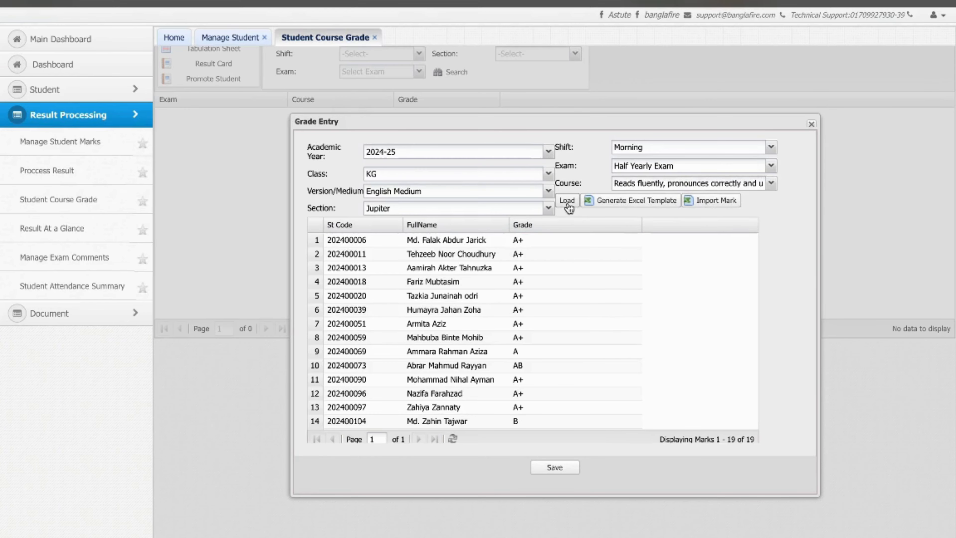
scroll(523, 339, down, 5)
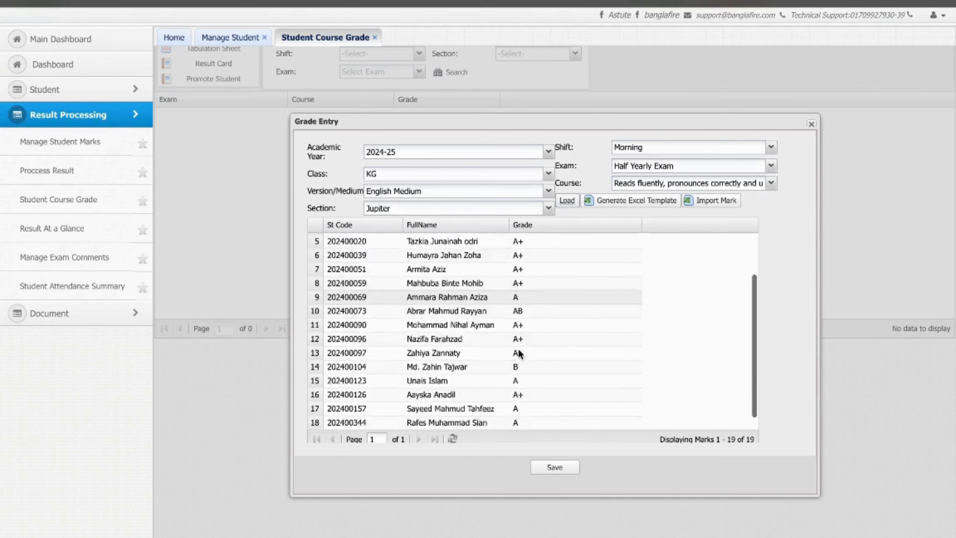
scroll(519, 354, up, 5)
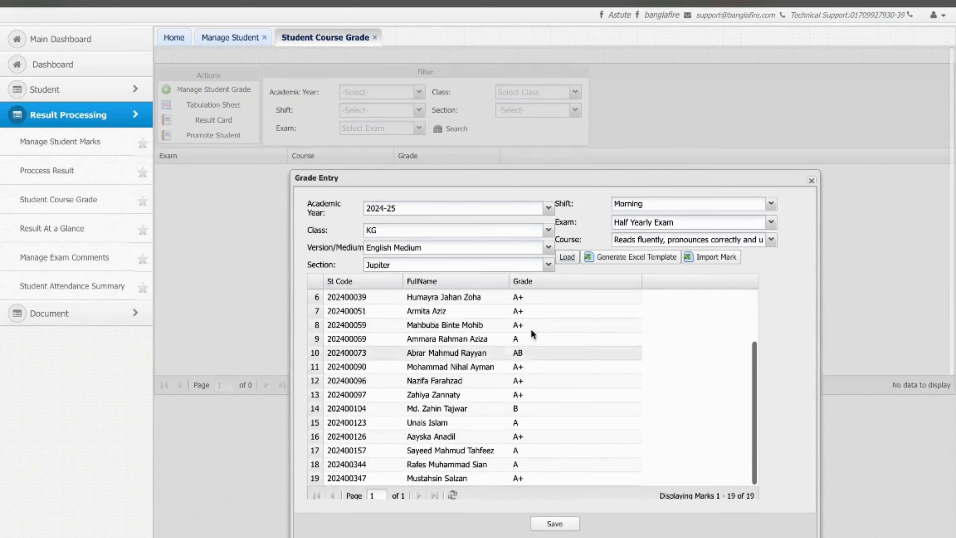
scroll(530, 329, up, 3)
scroll(527, 357, up, 2)
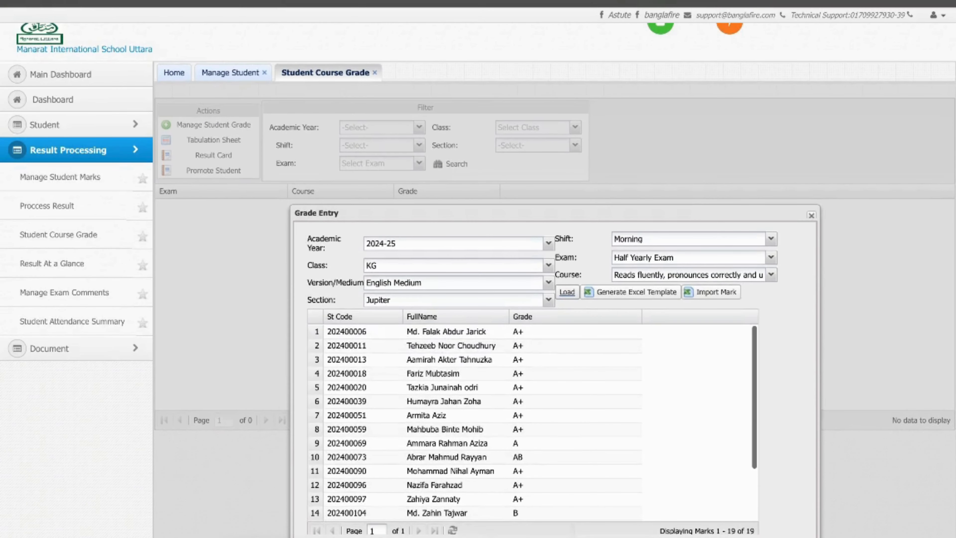
scroll(565, 473, down, 3)
scroll(477, 422, down, 5)
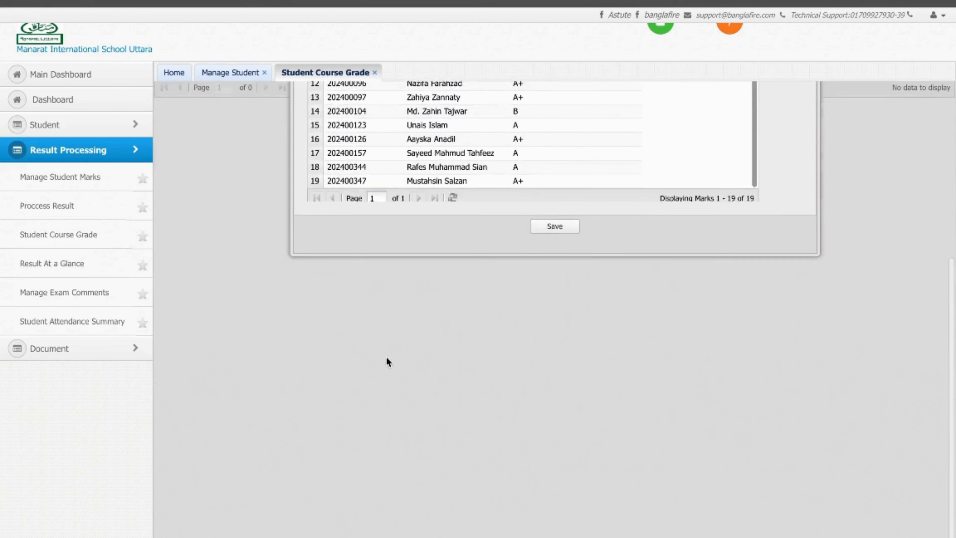
- Close the grade entry form and open the Manage Exam Comments page
scroll(386, 356, up, 5)
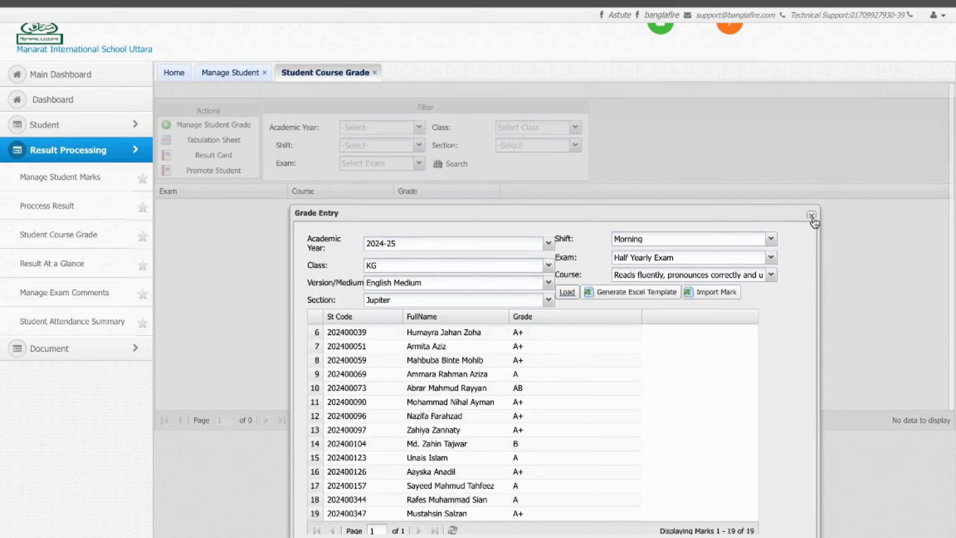
click(811, 216)
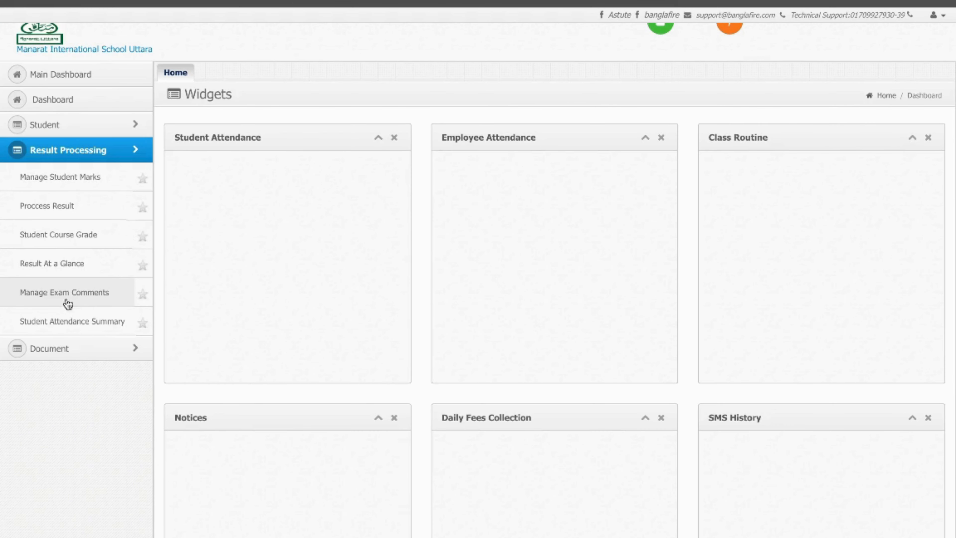
click(79, 300)
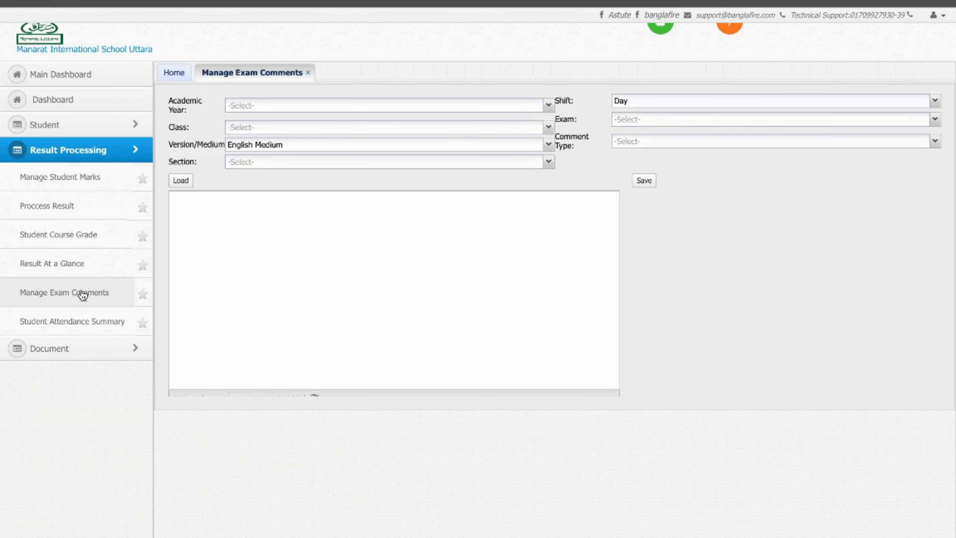
- Set the comment filters to academic year 2024-25, class KG, English Medium and section Jupiter
click(549, 105)
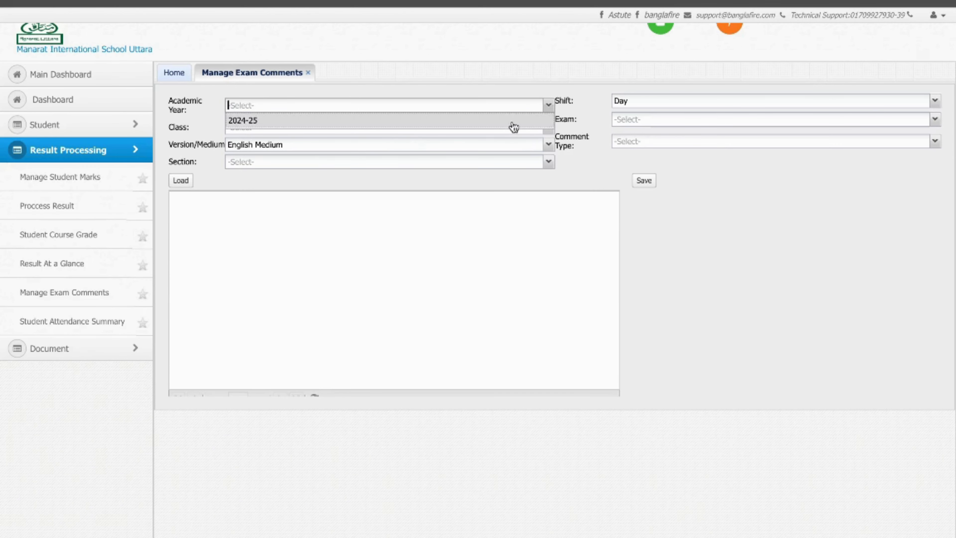
click(526, 121)
click(548, 128)
click(533, 144)
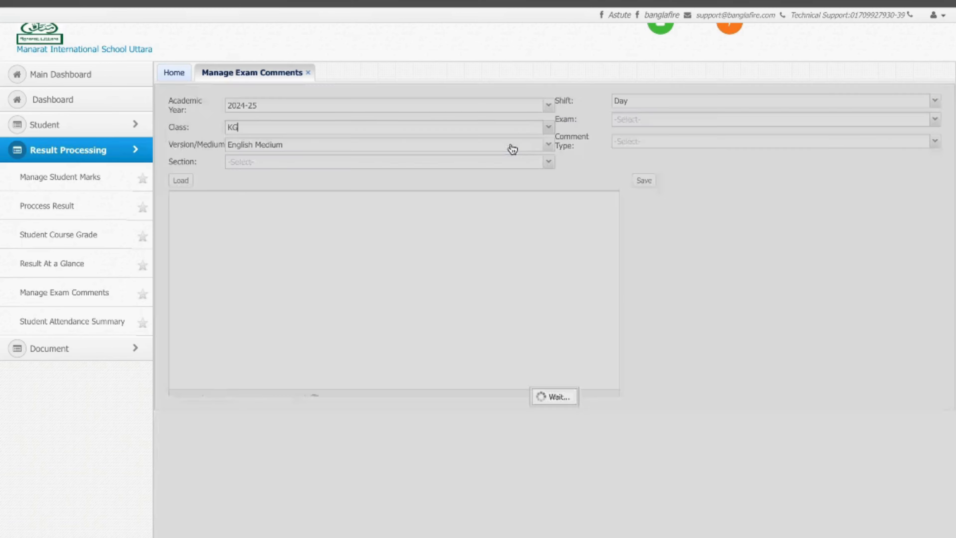
click(548, 145)
click(510, 165)
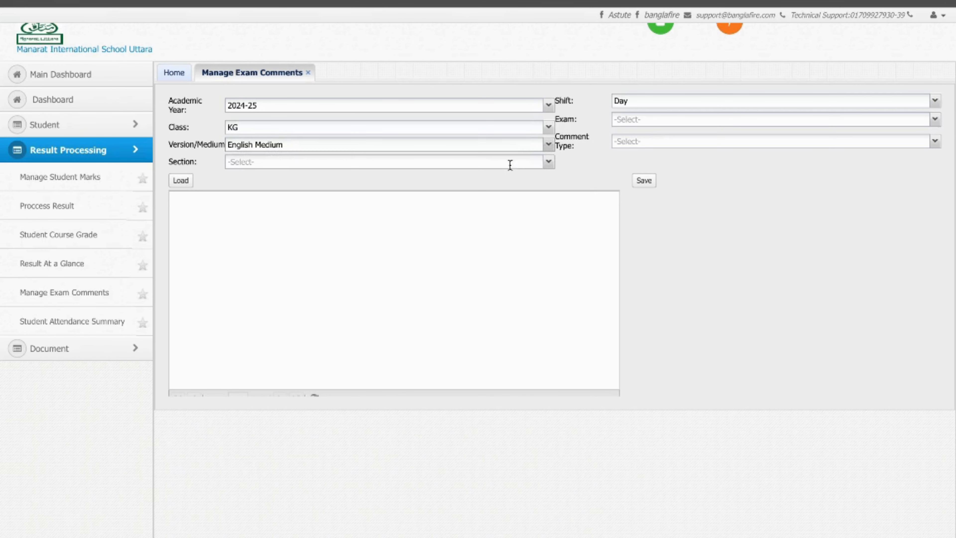
click(548, 162)
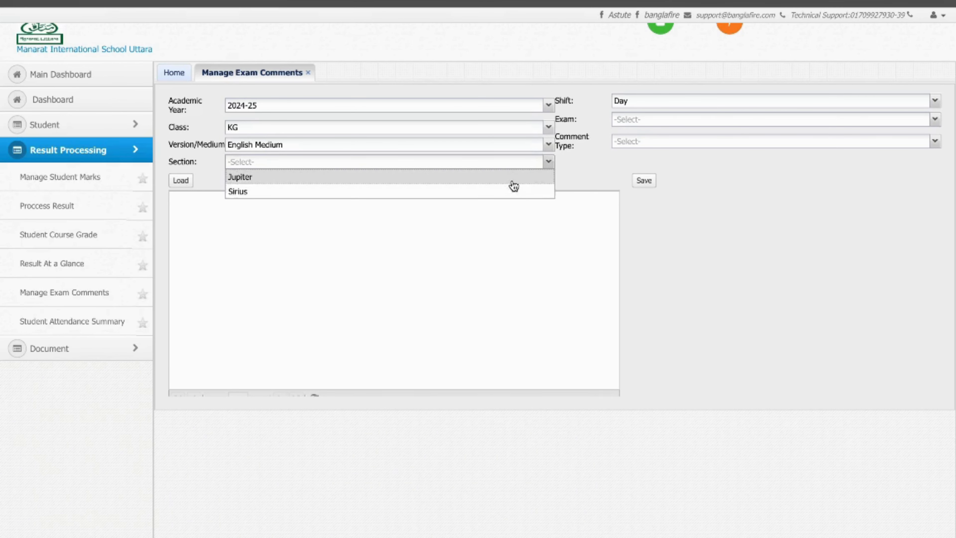
click(513, 181)
- Choose Half Yearly Exam, the Morning shift and comment type Pen Picture, and load the student list
click(935, 119)
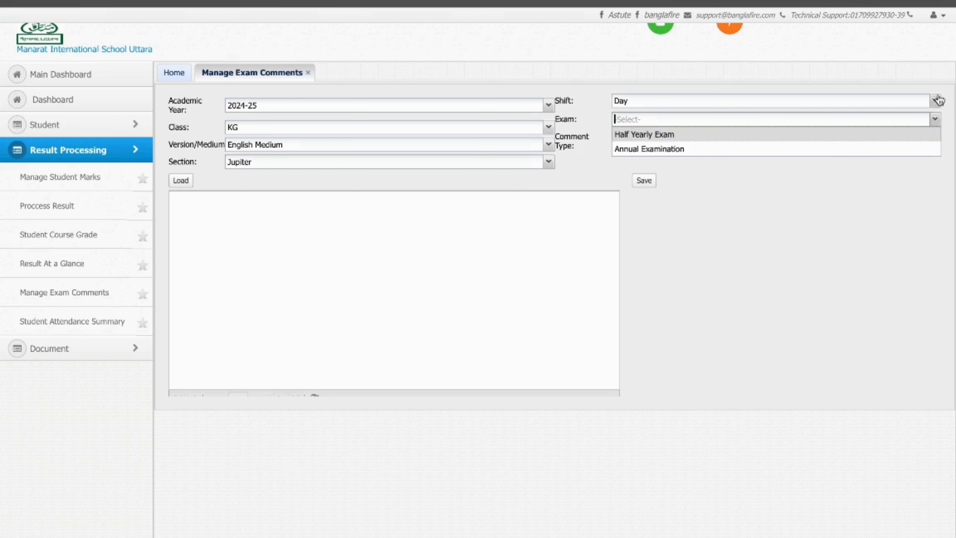
click(914, 138)
click(935, 101)
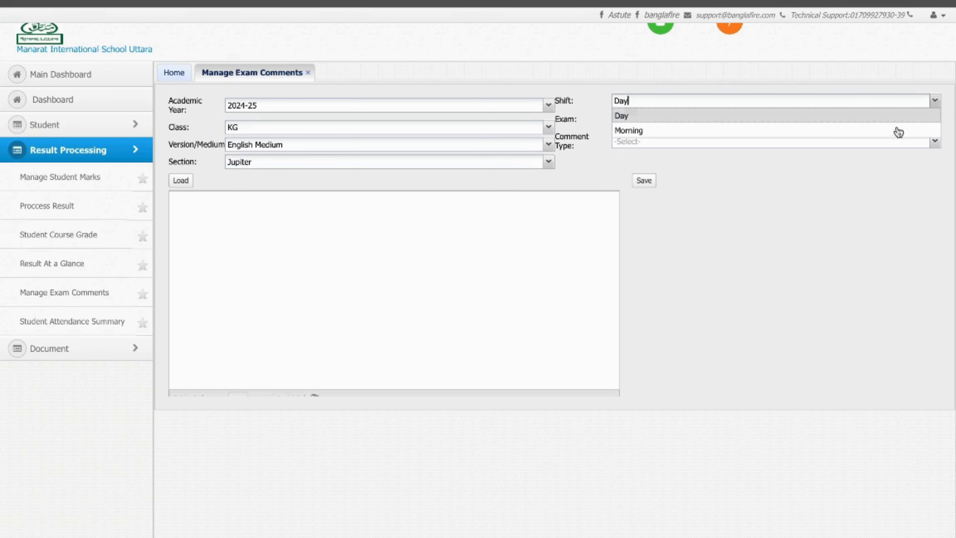
click(899, 131)
click(935, 143)
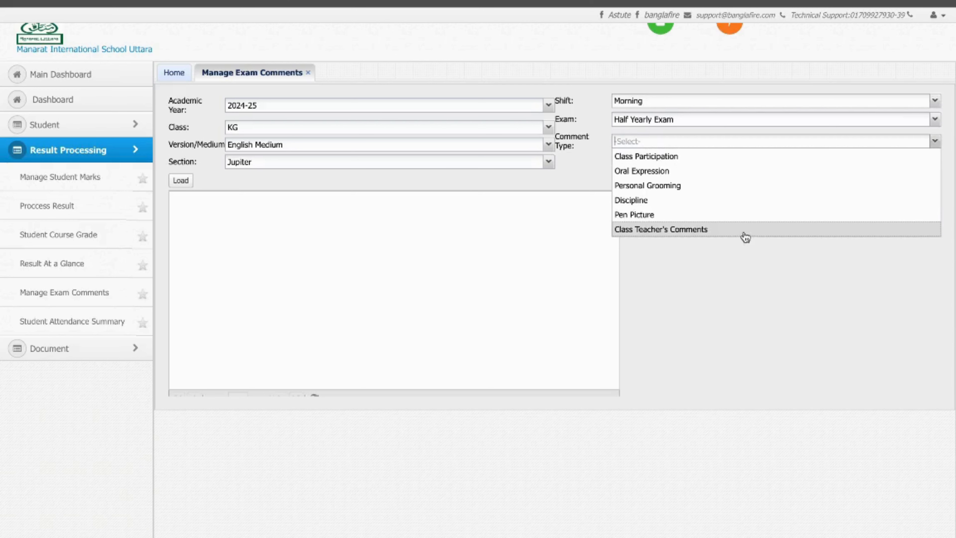
click(642, 216)
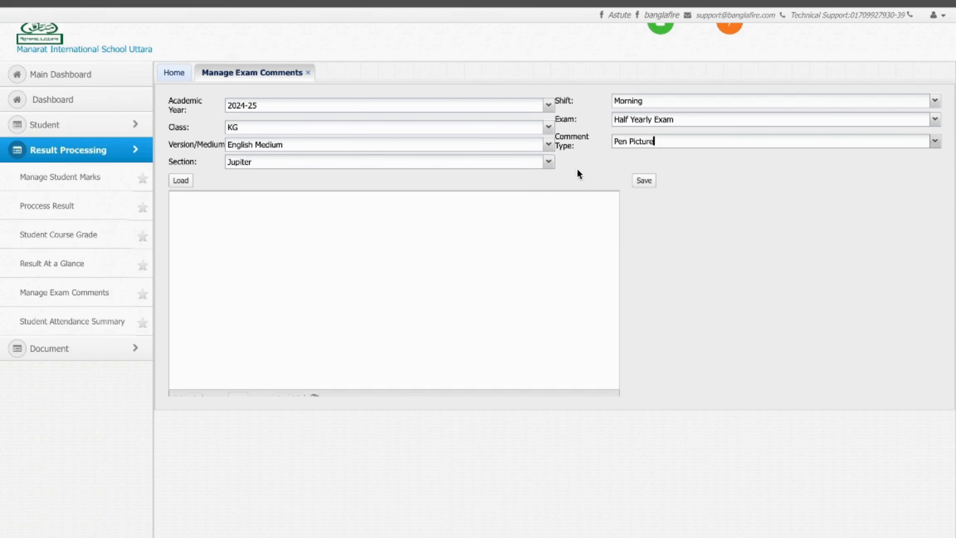
click(180, 180)
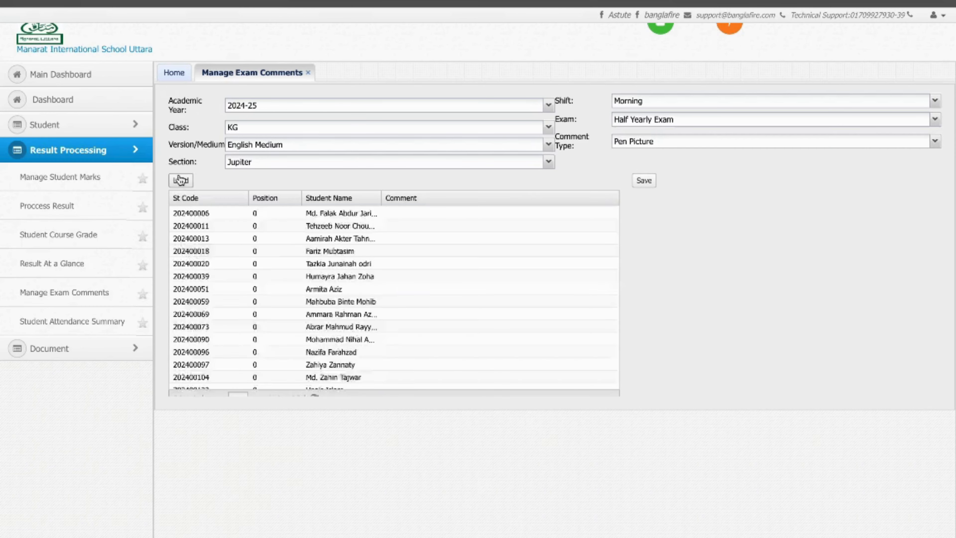
- Enter the Pen Picture comments "Needs Improvement", "He is good at...." and "Satisfactory" for the first three students
scroll(203, 250, up, 1)
scroll(204, 250, down, 10)
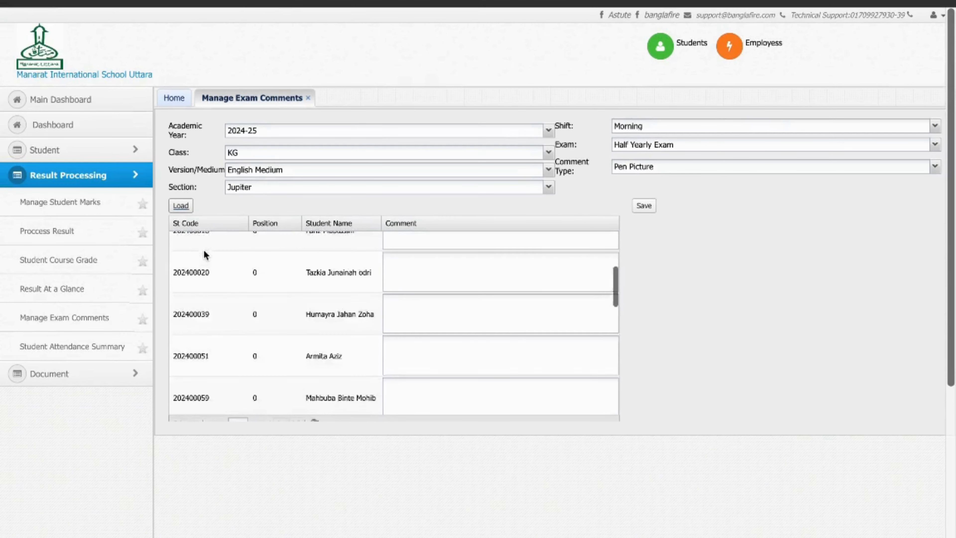
scroll(204, 250, up, 10)
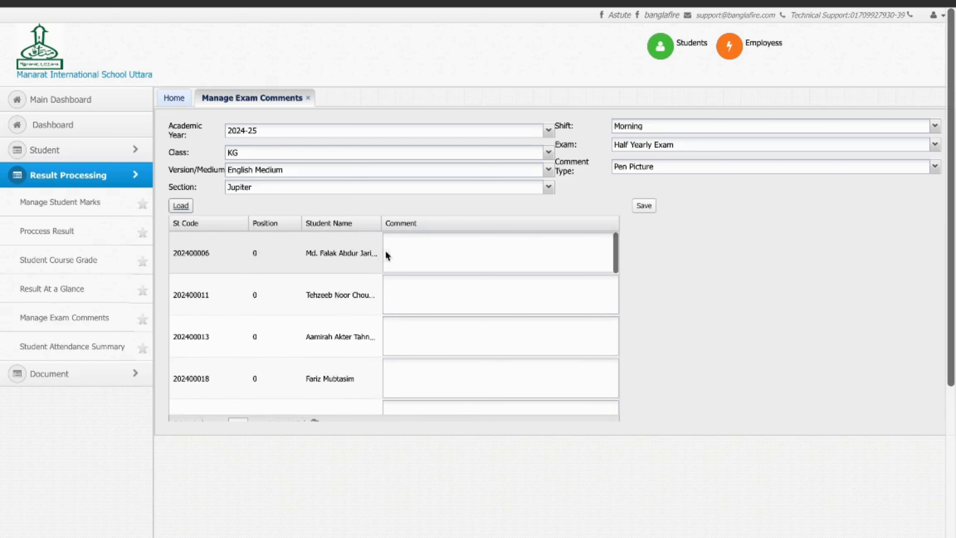
click(391, 249)
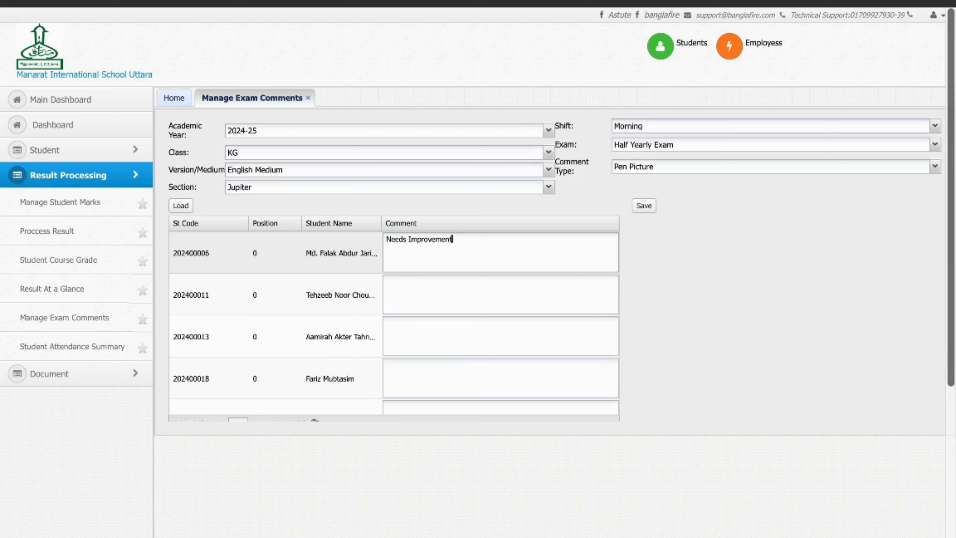
click(395, 292)
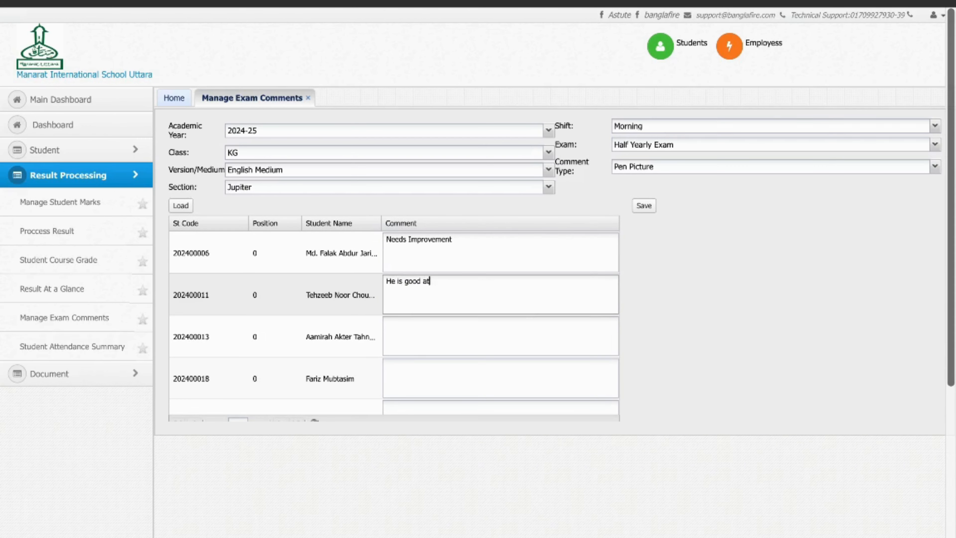
click(398, 327)
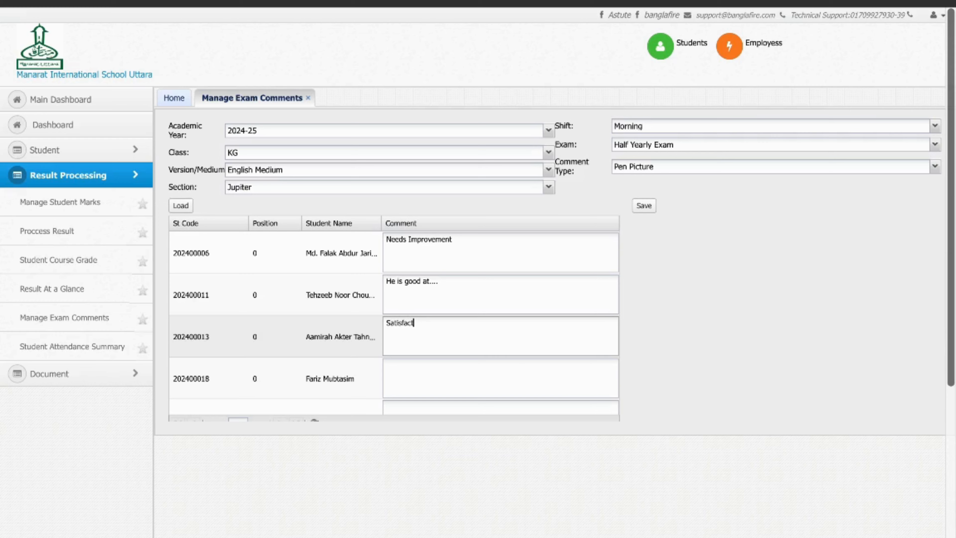
- Look through the Pen Picture comment list to check the entered comments and the students still without one
scroll(441, 370, down, 4)
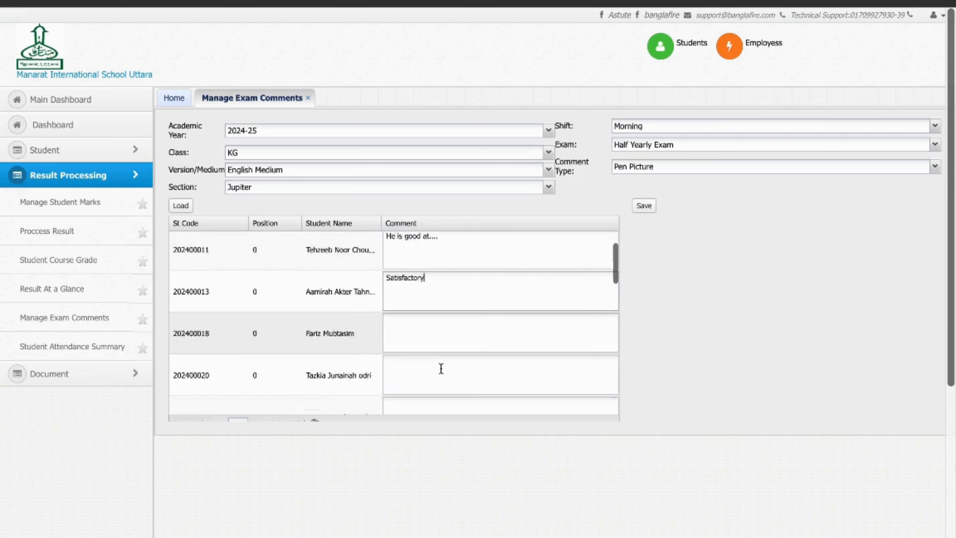
scroll(441, 369, down, 3)
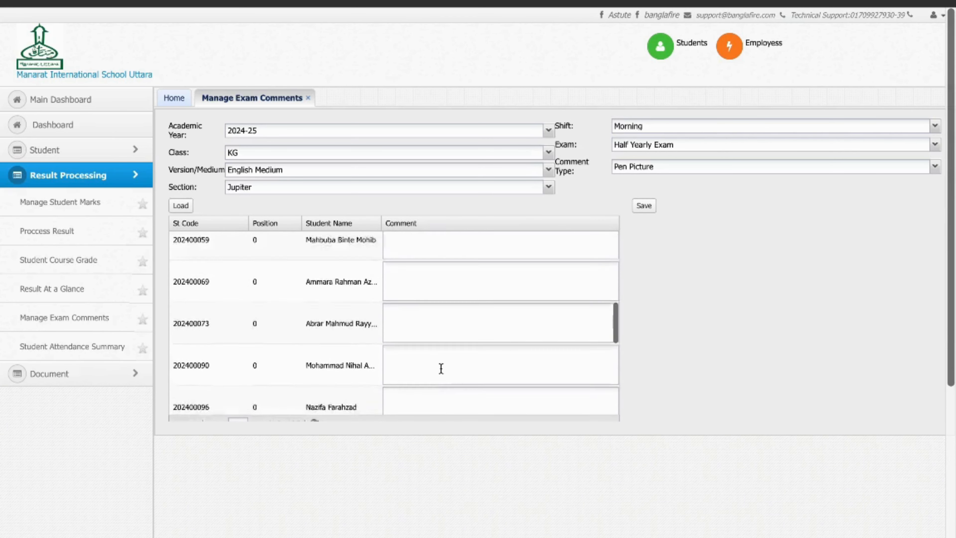
scroll(441, 369, up, 8)
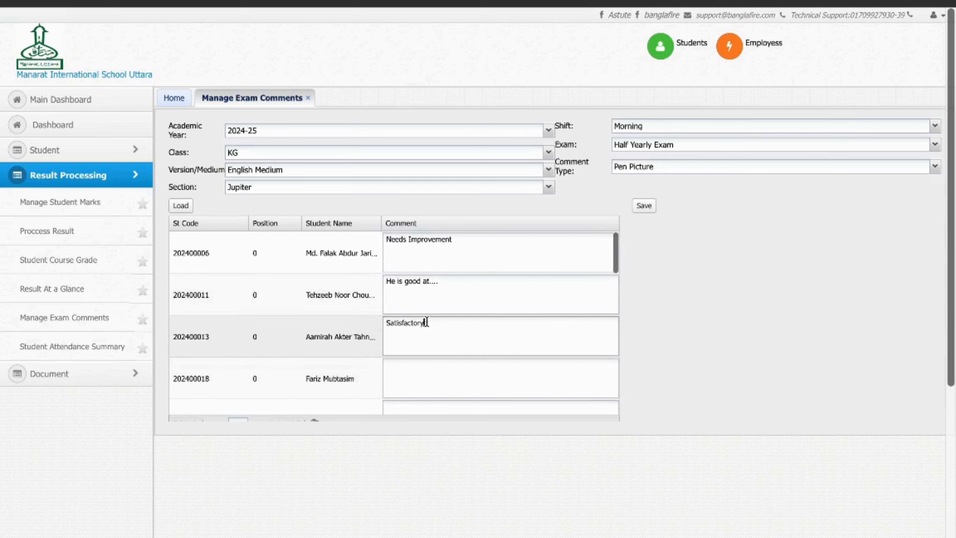
scroll(455, 324, down, 10)
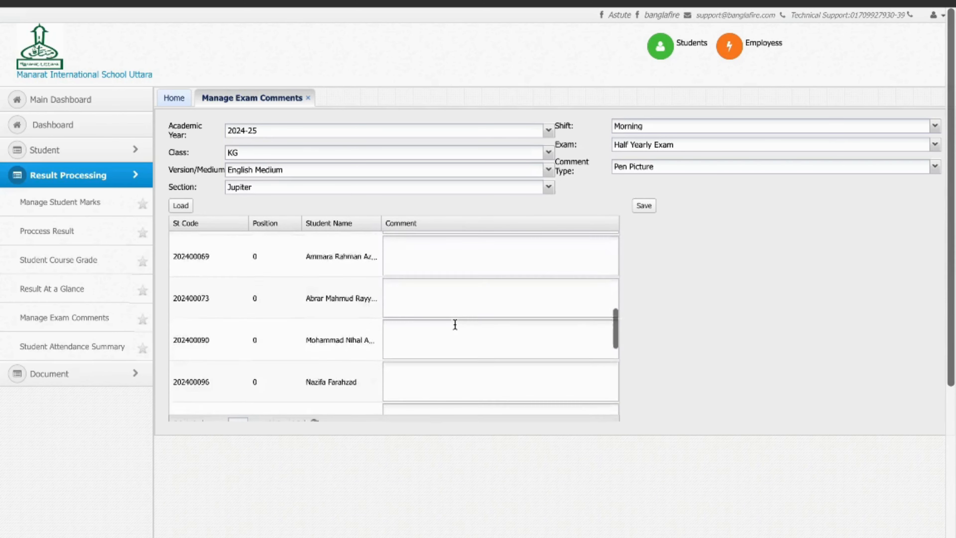
scroll(455, 324, down, 2)
scroll(455, 324, up, 12)
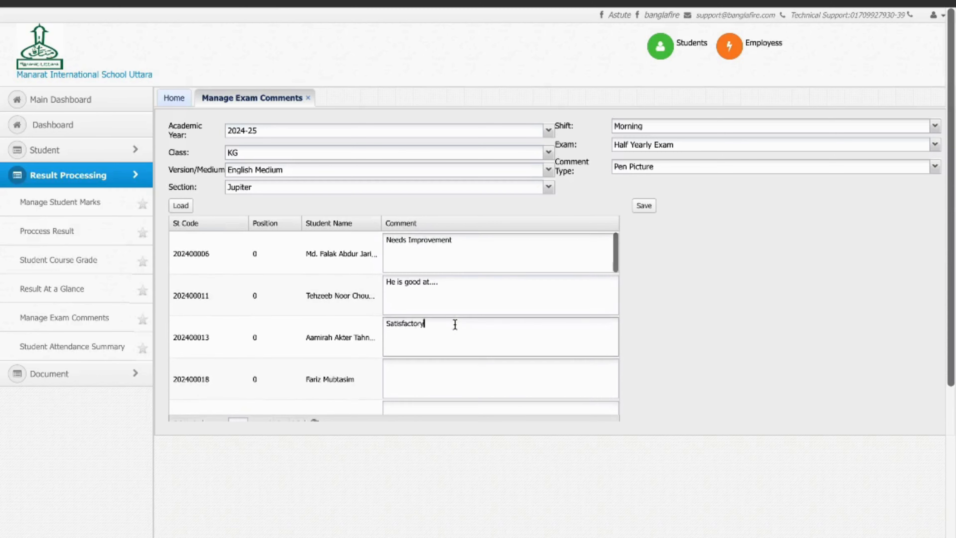
scroll(428, 347, down, 3)
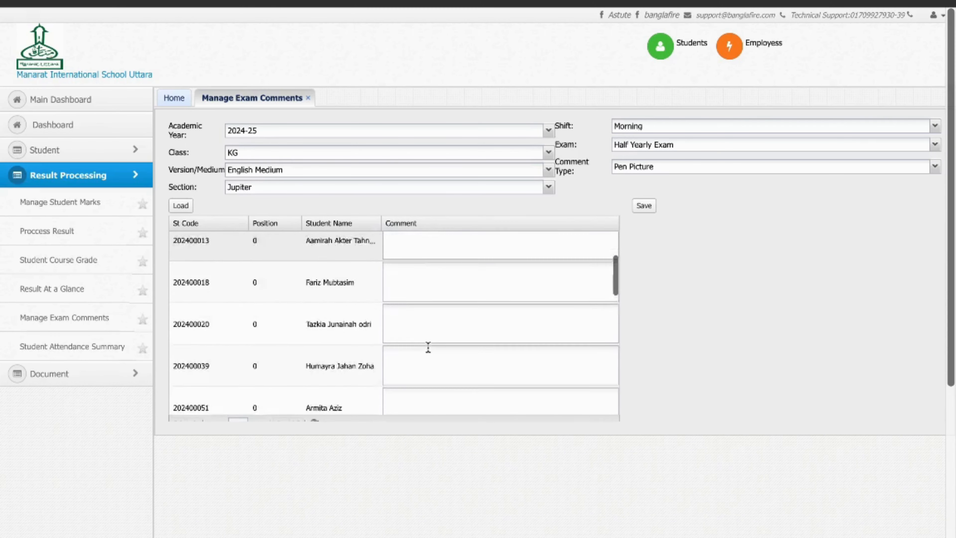
scroll(428, 346, down, 1)
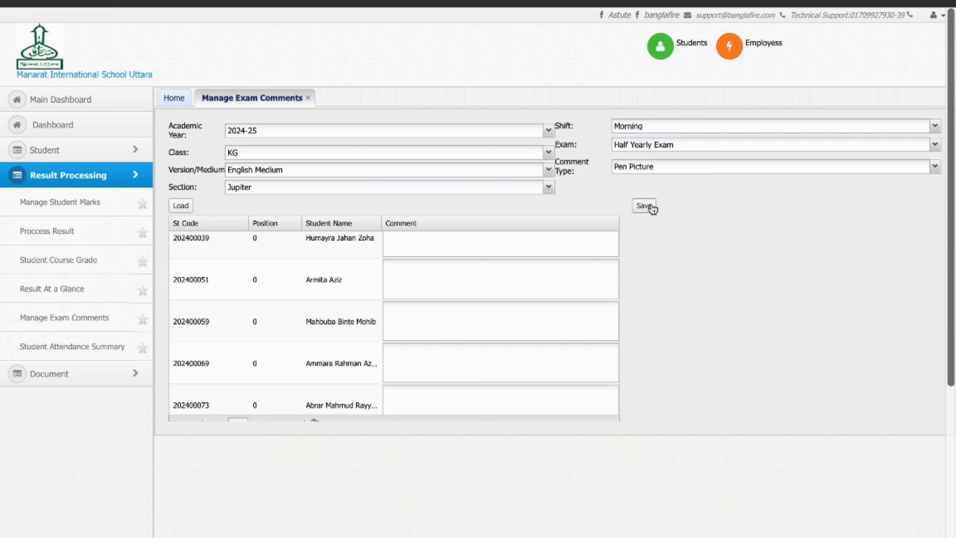
- Change the comment type to Discipline and load its student list
click(934, 166)
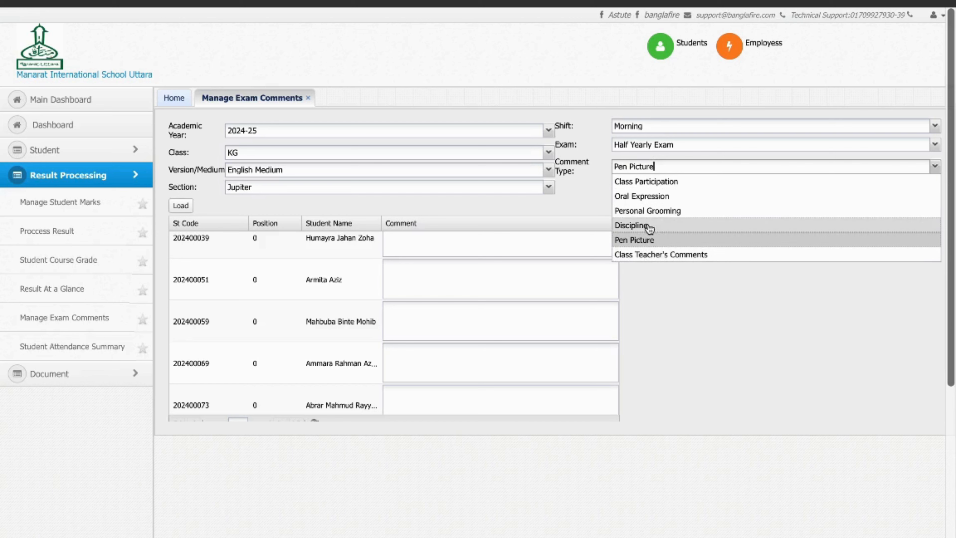
click(661, 227)
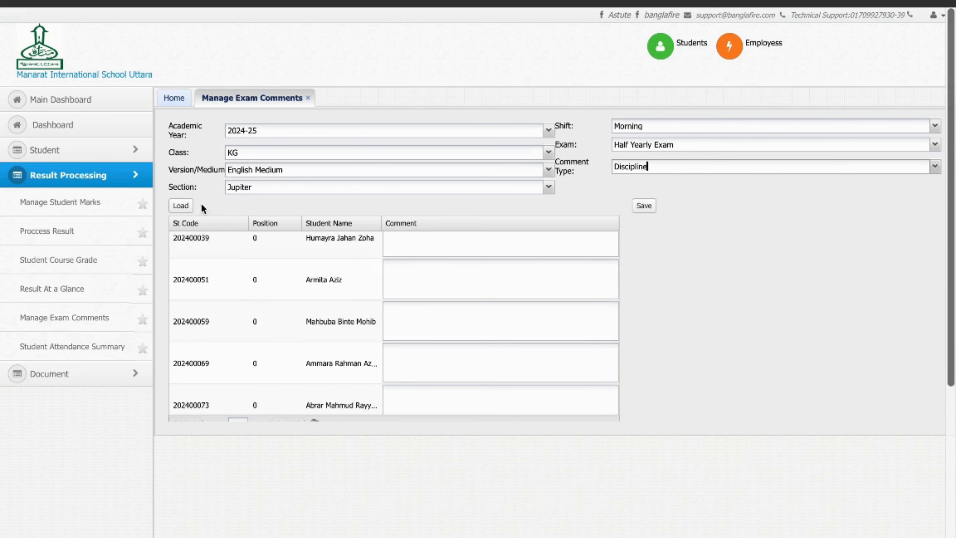
click(181, 206)
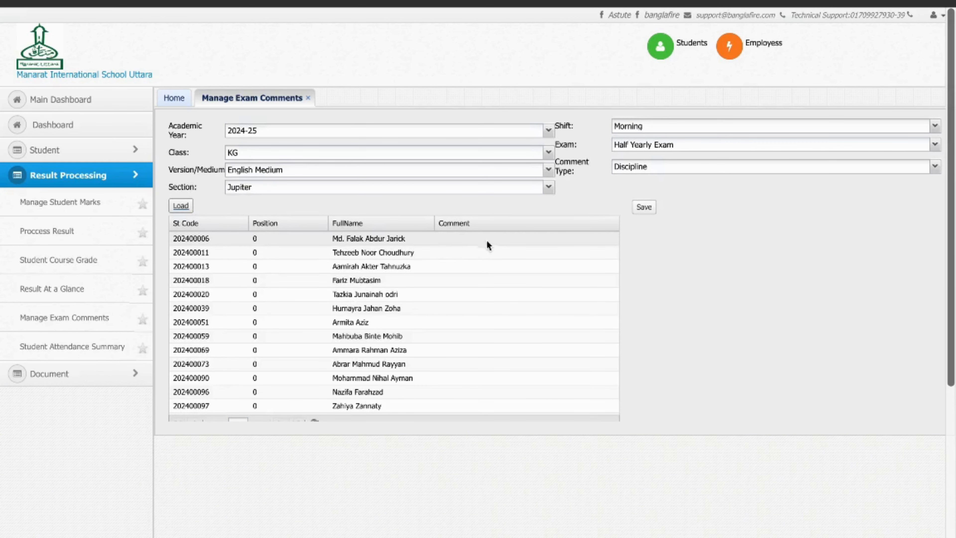
- Give the first student the Discipline comment Well Disciplined and the second student Disciplined
click(489, 238)
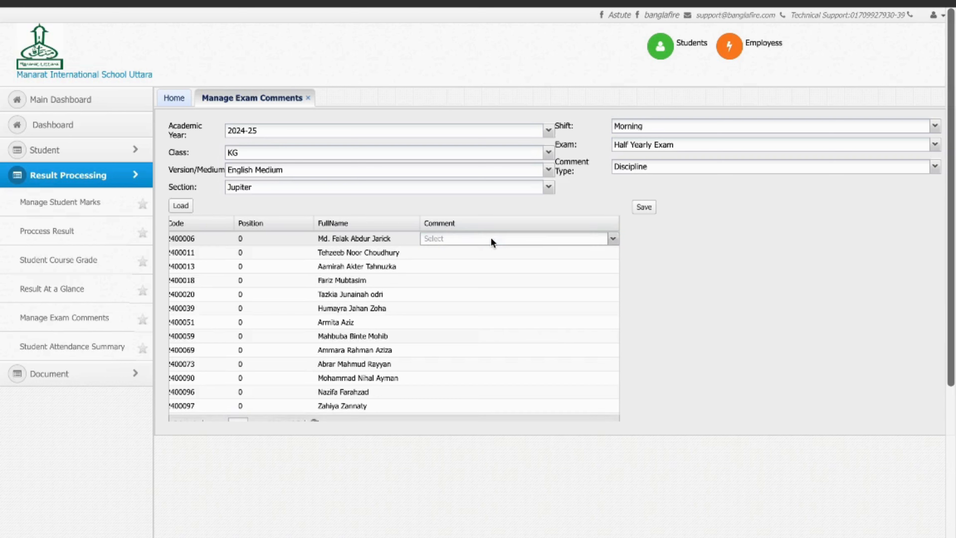
click(610, 238)
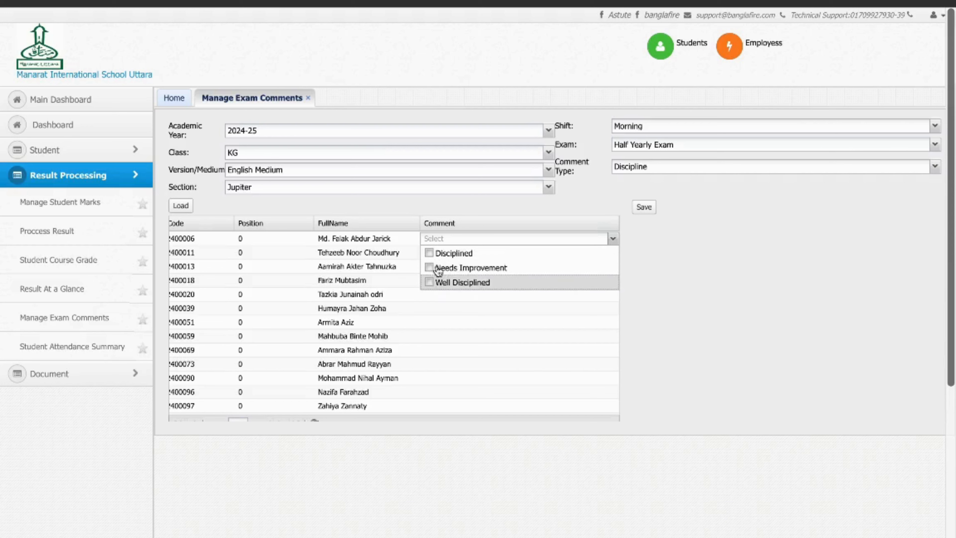
click(429, 282)
click(449, 307)
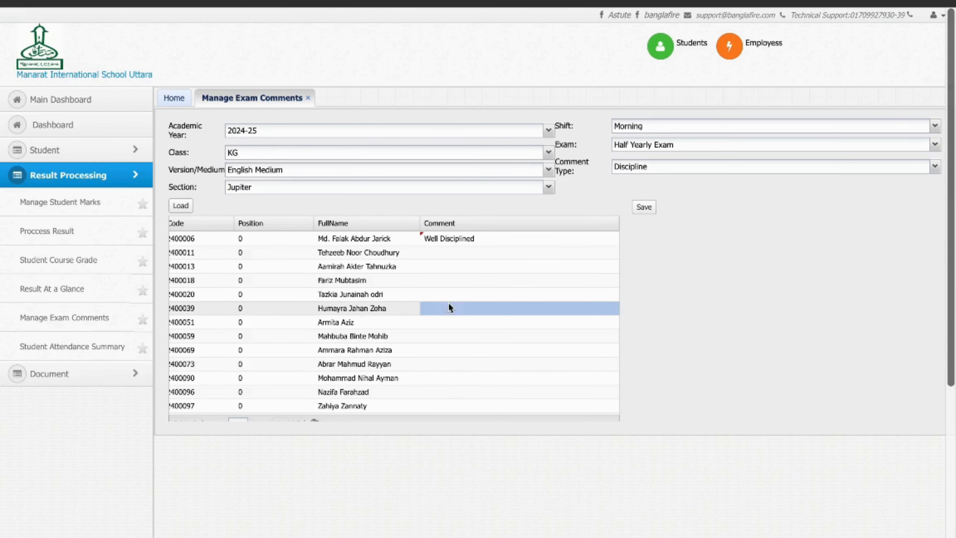
click(553, 249)
click(612, 252)
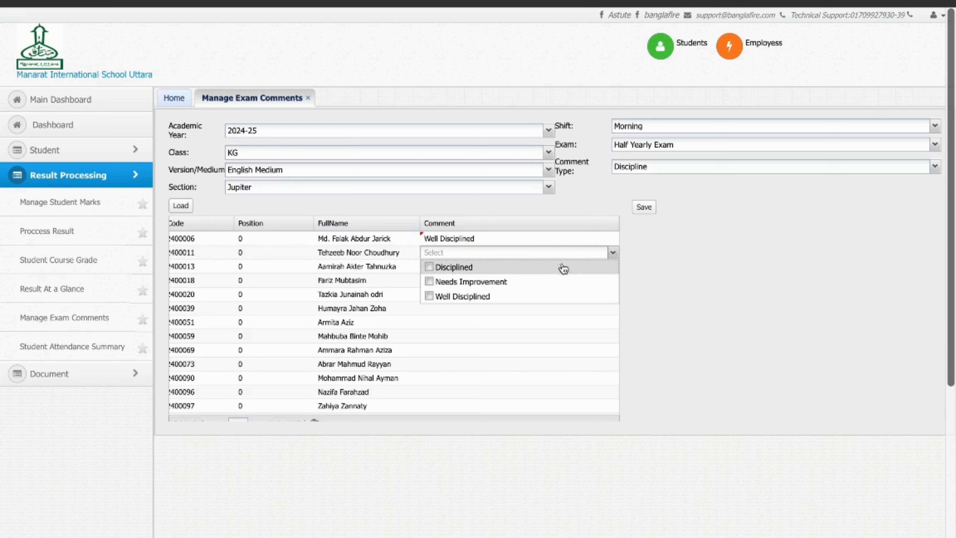
click(522, 322)
- Give the student in the seventh row the Discipline comment Needs Improvement
click(521, 322)
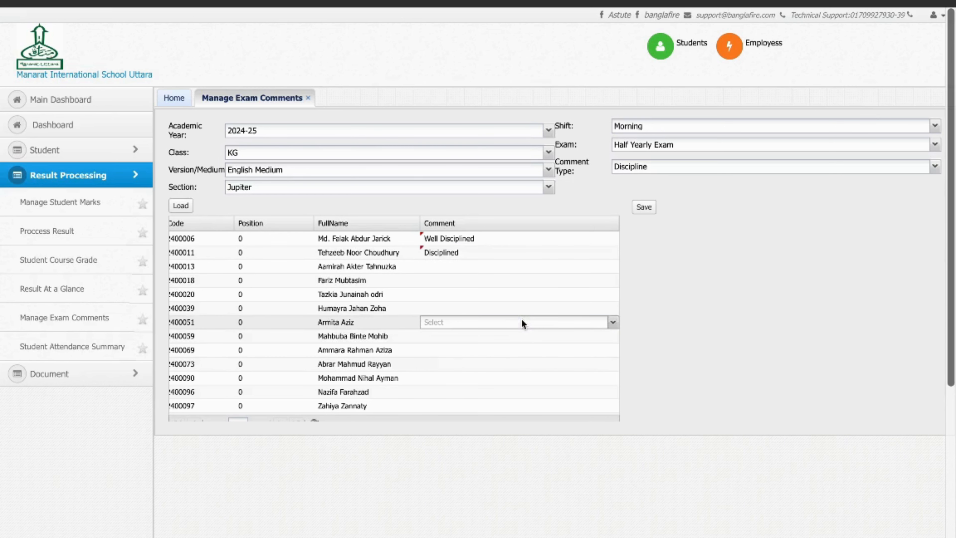
click(612, 321)
click(567, 351)
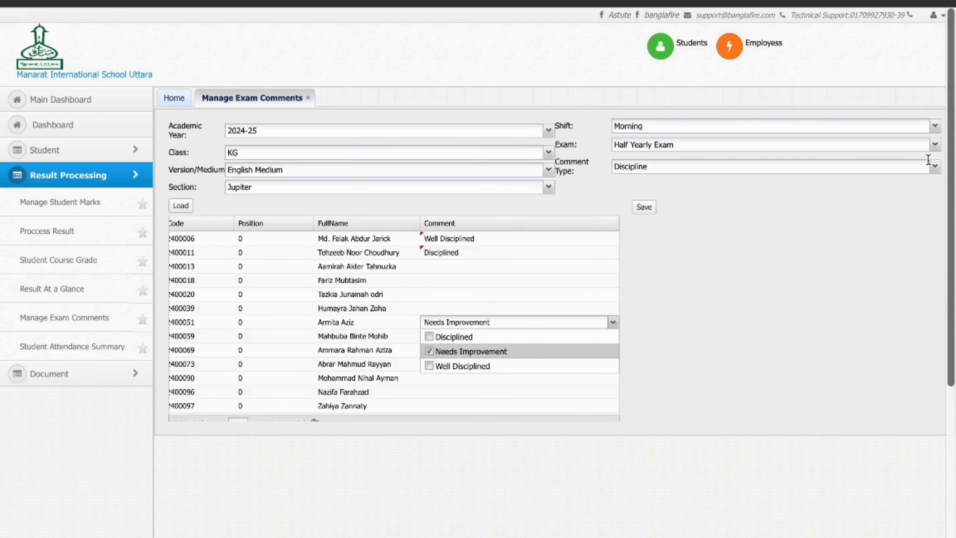
- Change the comment type to Personal Grooming and load its student list
click(934, 166)
click(772, 210)
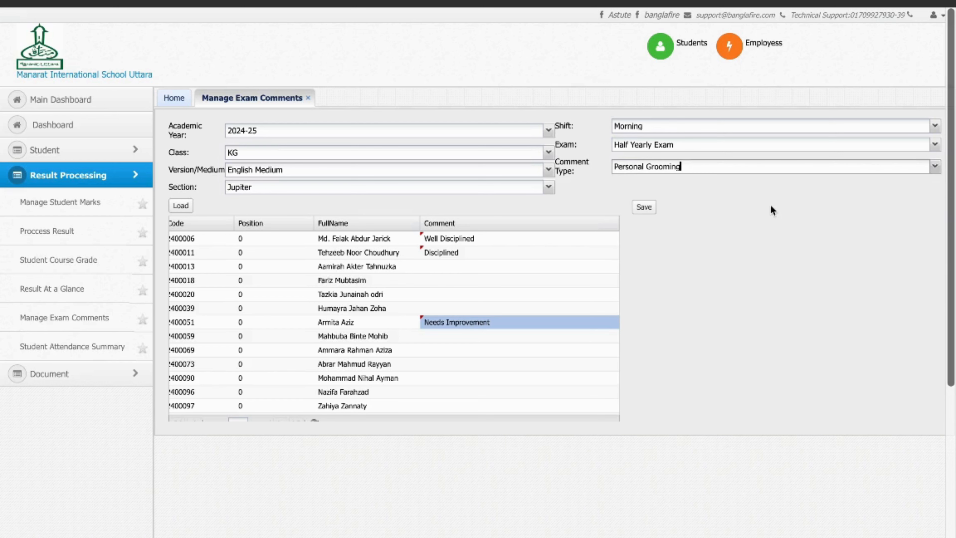
click(180, 205)
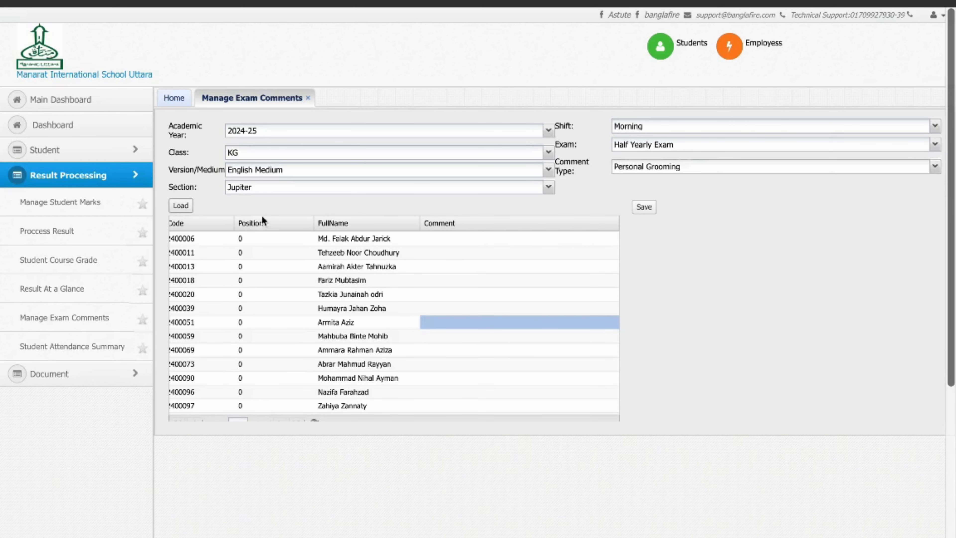
- Change the comment type to Oral Expression, load its student list and open the third student's comment for editing
click(933, 167)
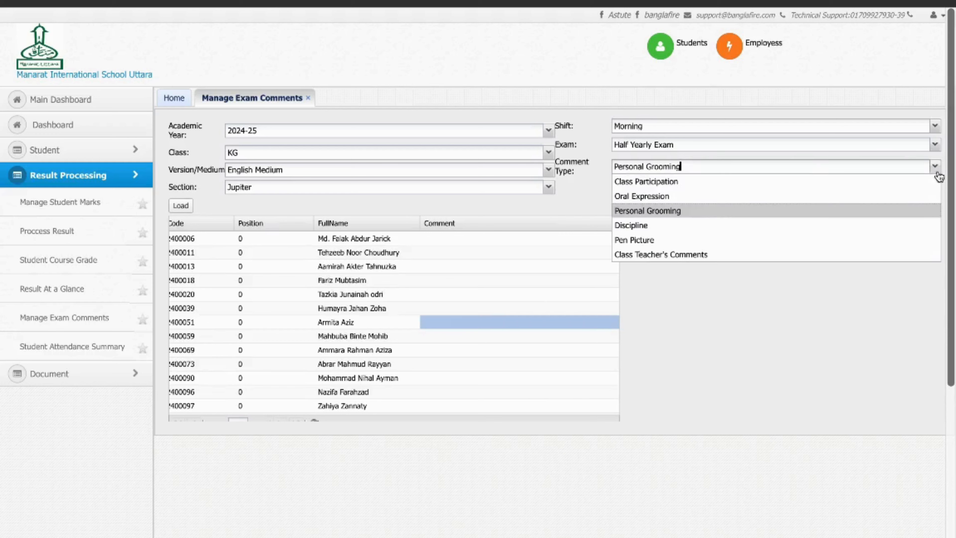
click(708, 206)
click(933, 166)
click(825, 202)
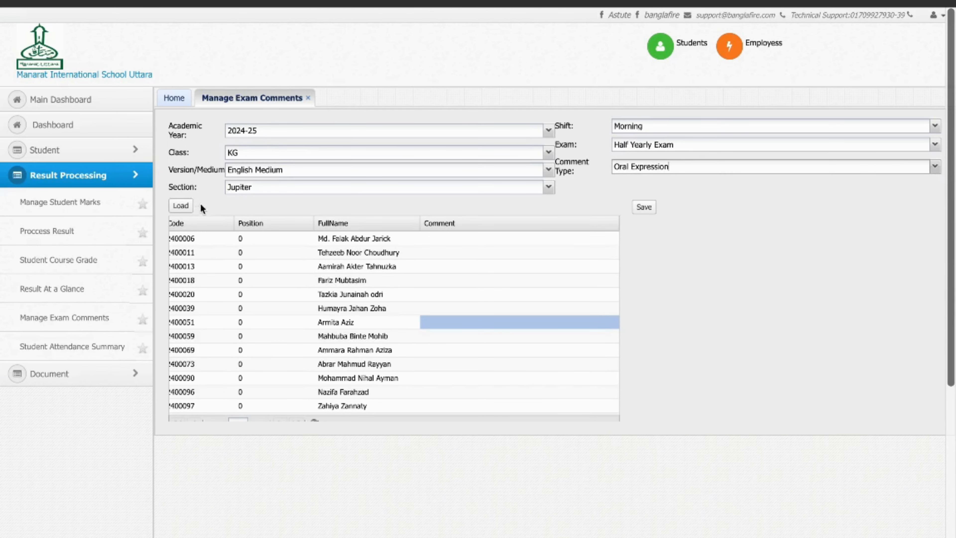
click(181, 206)
click(535, 267)
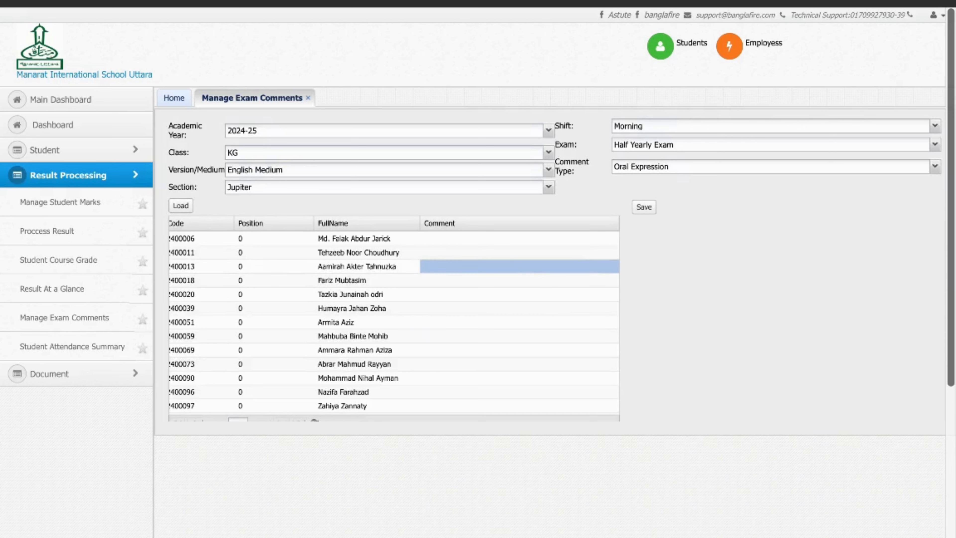
click(595, 266)
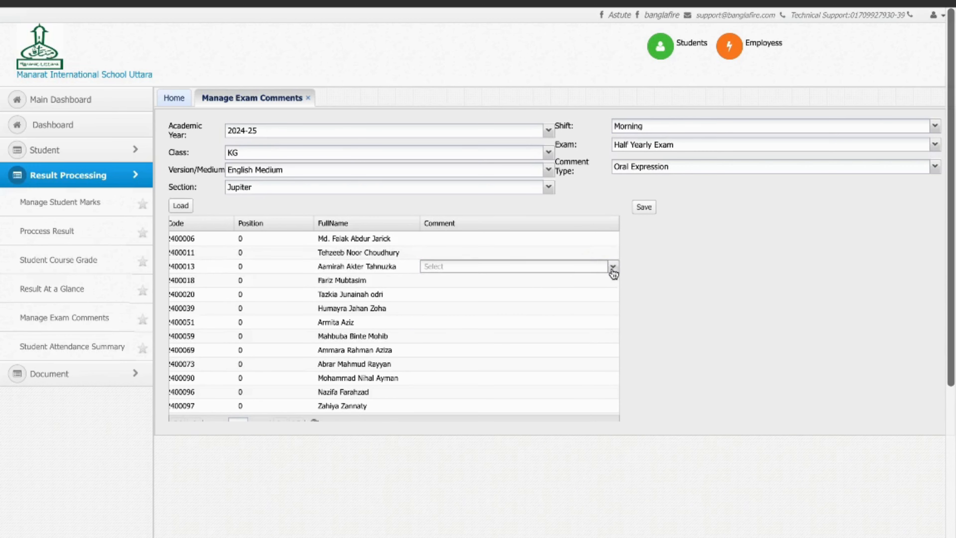
- Change the comment type to Class Teacher's Comments, load its student list and open the first student's comment for editing
click(935, 166)
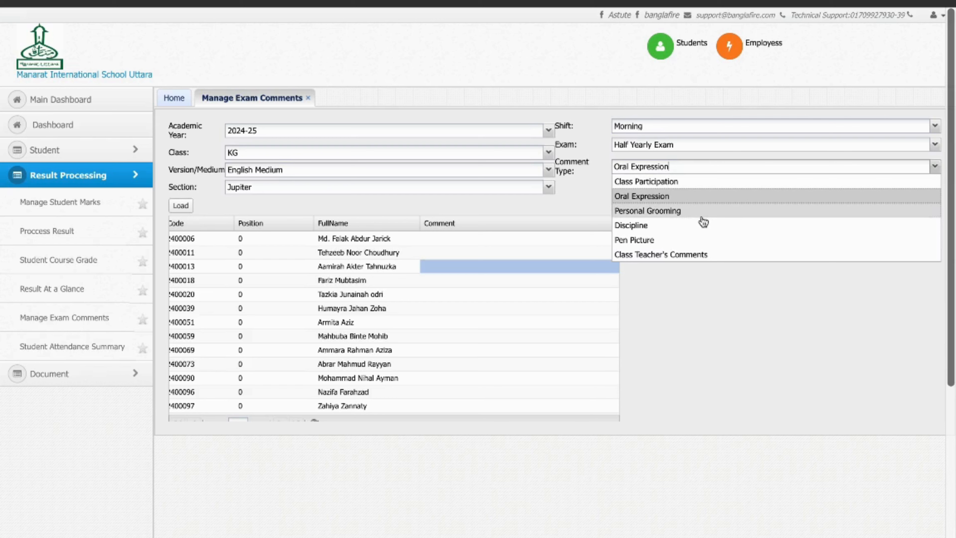
click(667, 255)
click(189, 212)
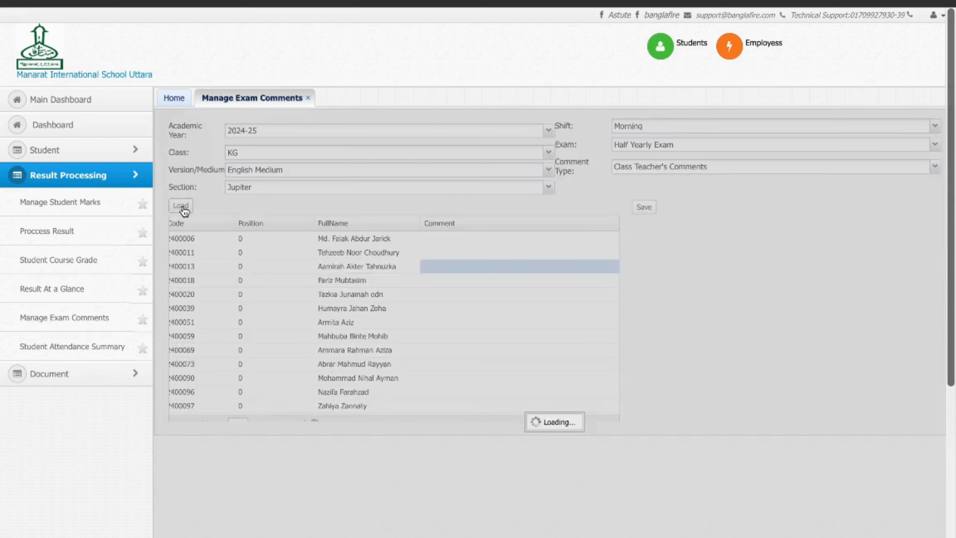
click(530, 258)
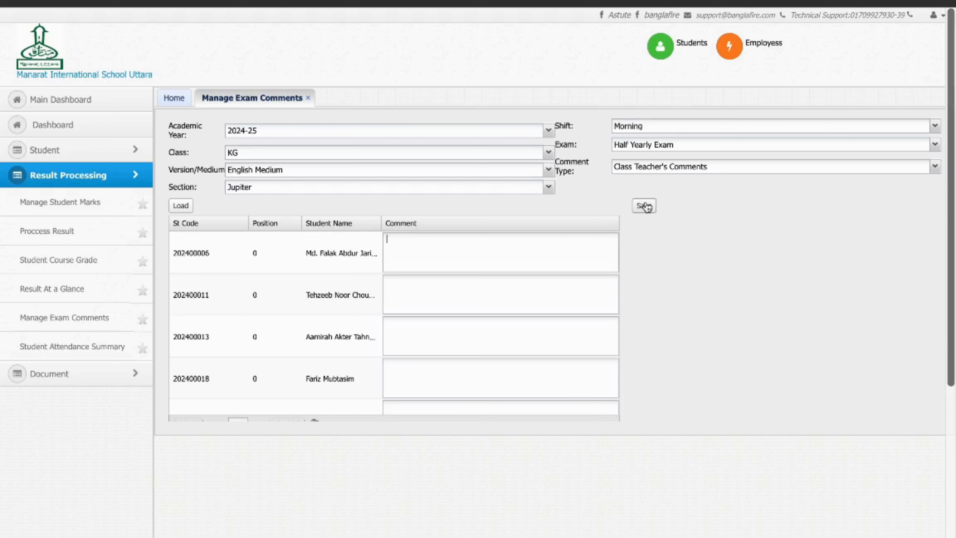
- Open the result processing page and start choosing the class whose results are processed
click(70, 241)
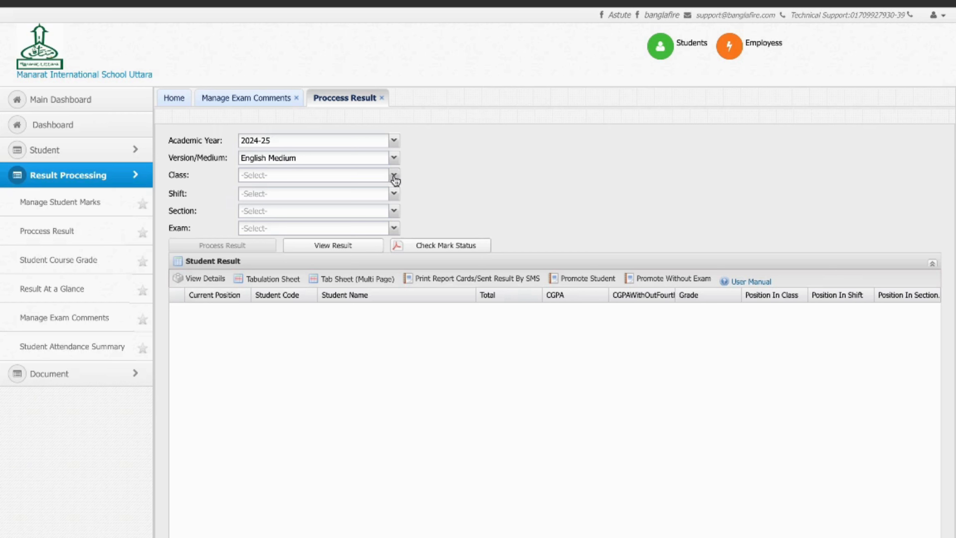
click(394, 179)
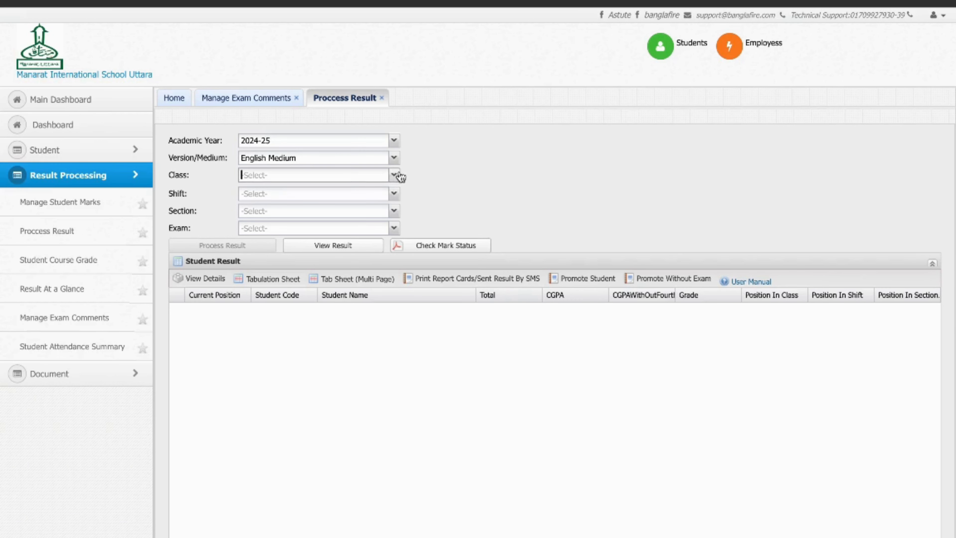